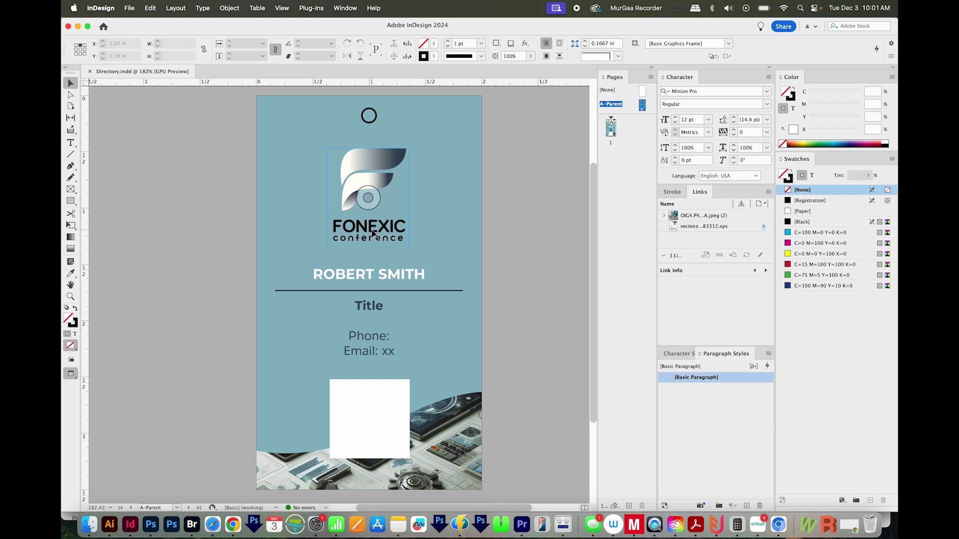
Toggle Preview mode and return the card to normal view with frame edges and guides.
{"action": "key", "text": "w"}
{"action": "key", "text": "w"}
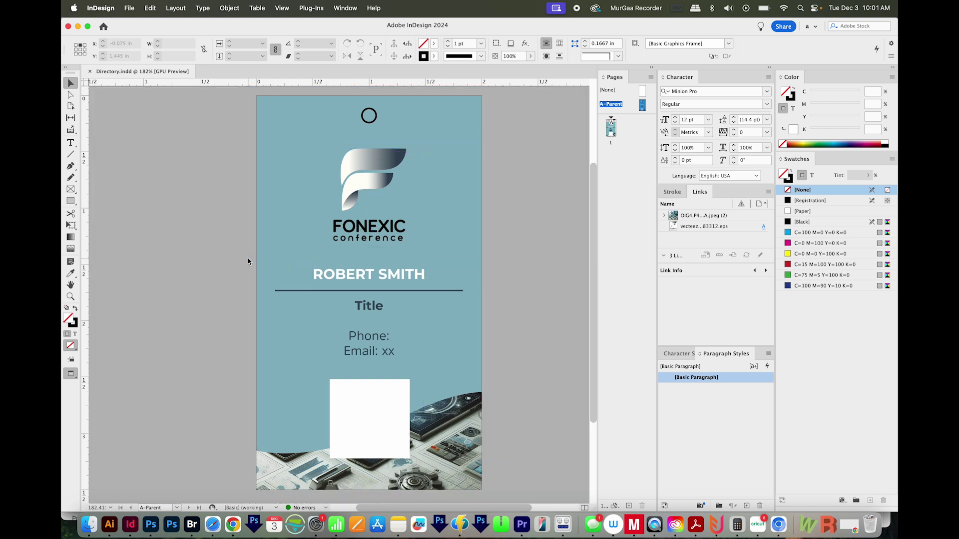
{"action": "key", "text": "w"}
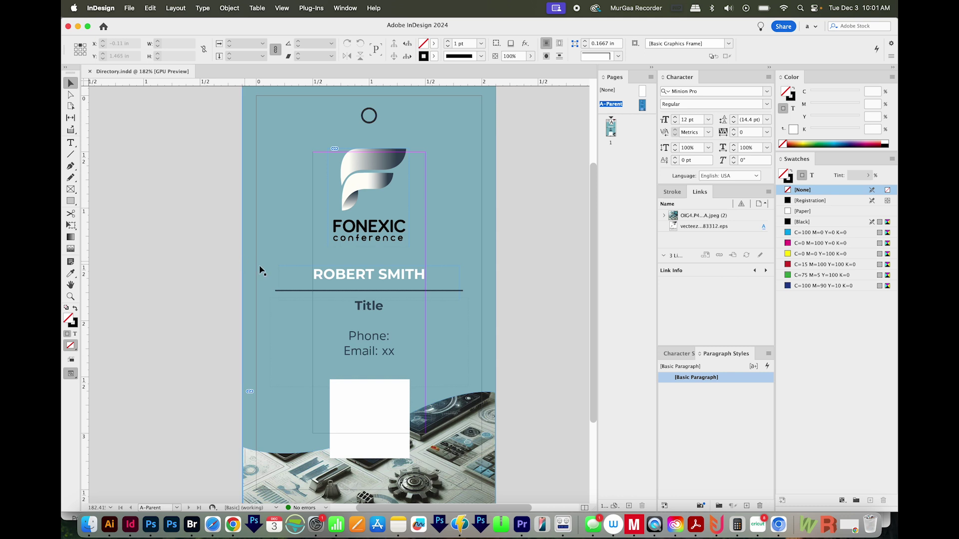
{"action": "key", "text": "w"}
{"action": "key", "text": "w"}
{"action": "key", "text": "w"}
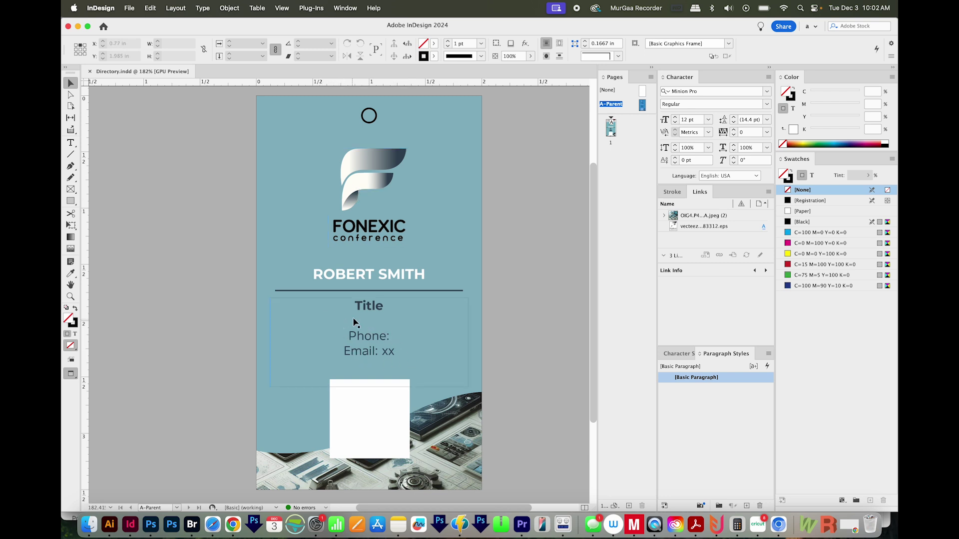
Zoom in close on the name heading and the Title, Phone and Email text.
{"action": "key", "text": "z"}
{"action": "left_click", "coordinate": [375, 269]}
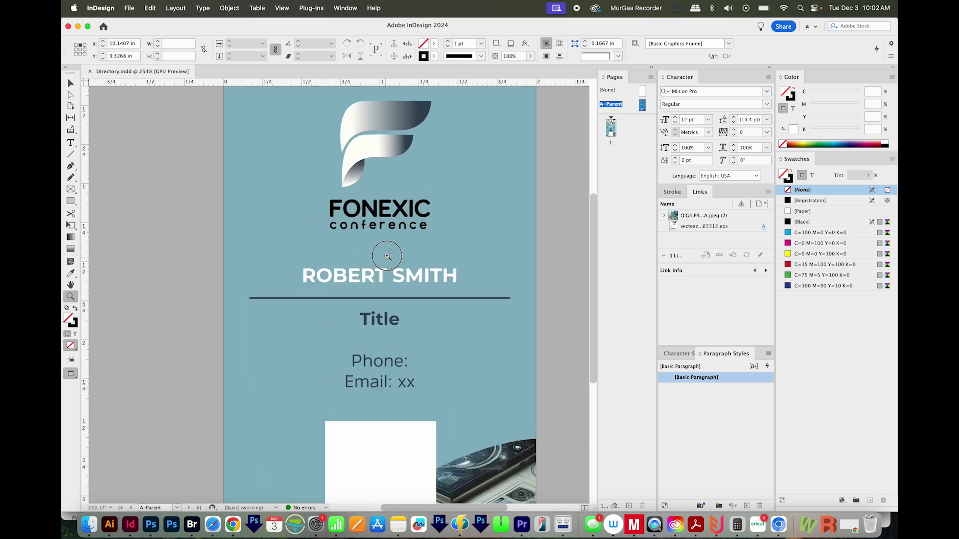
{"action": "left_click", "coordinate": [382, 262]}
{"action": "key", "text": "v"}
{"action": "scroll", "coordinate": [439, 310], "scroll_direction": "down", "scroll_amount": 5}
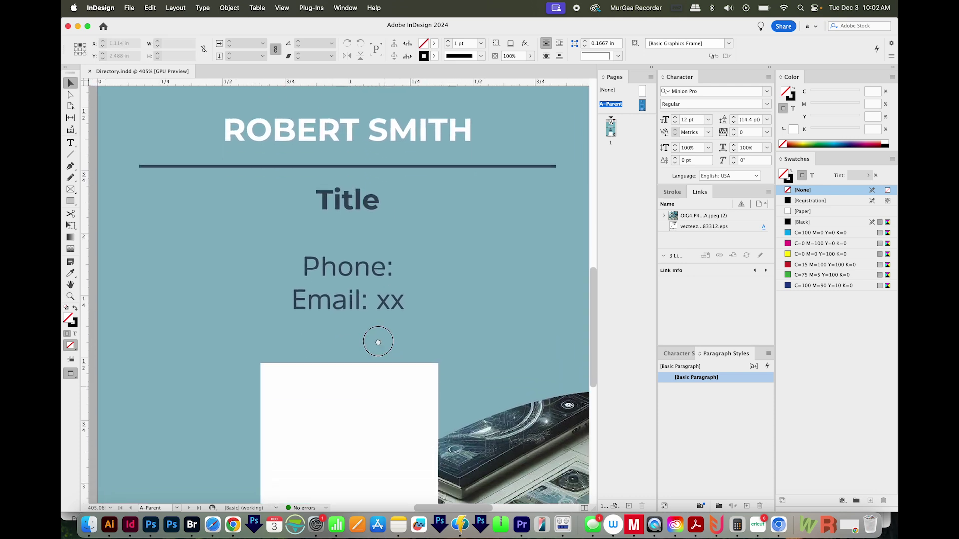
{"action": "scroll", "coordinate": [378, 342], "scroll_direction": "down", "scroll_amount": 2}
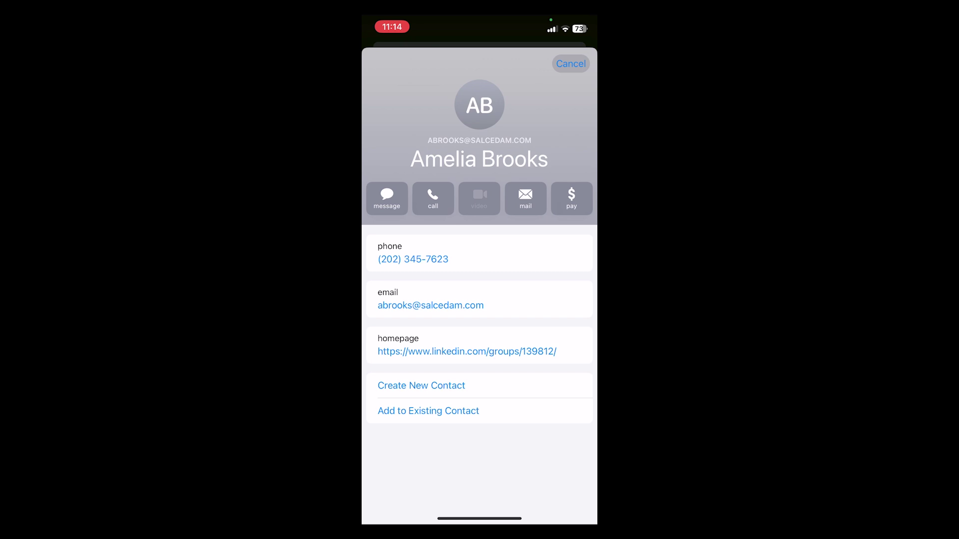
Create a new contact from the scanned vCard and scroll the prefilled name, phone, email and homepage.
{"action": "left_click", "coordinate": [421, 385]}
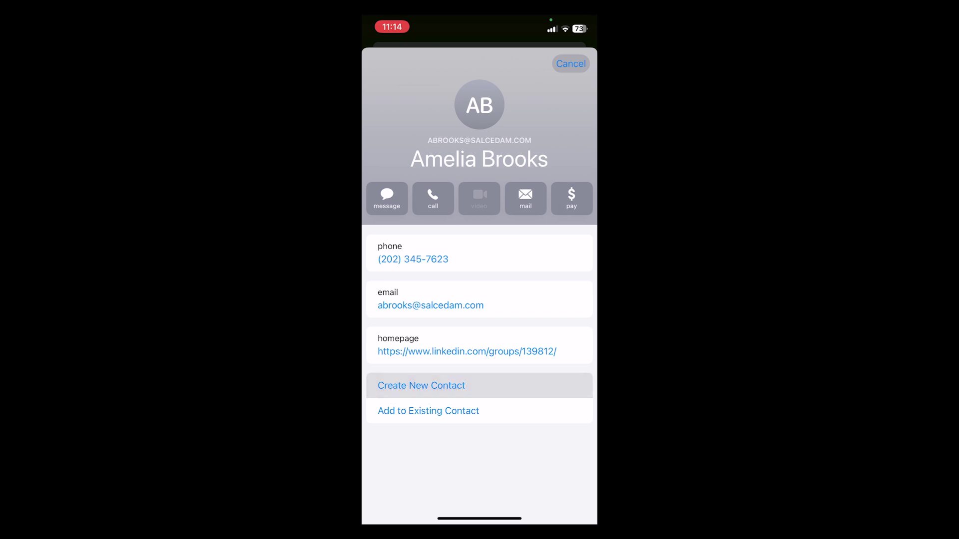
{"action": "scroll", "coordinate": [479, 300], "scroll_direction": "down", "scroll_amount": 3}
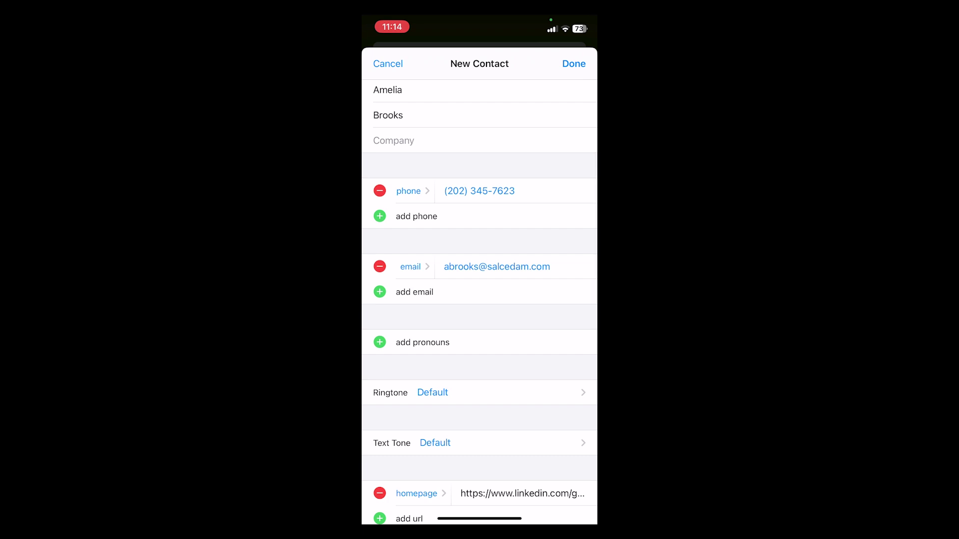
{"action": "scroll", "coordinate": [480, 300], "scroll_direction": "down", "scroll_amount": 3}
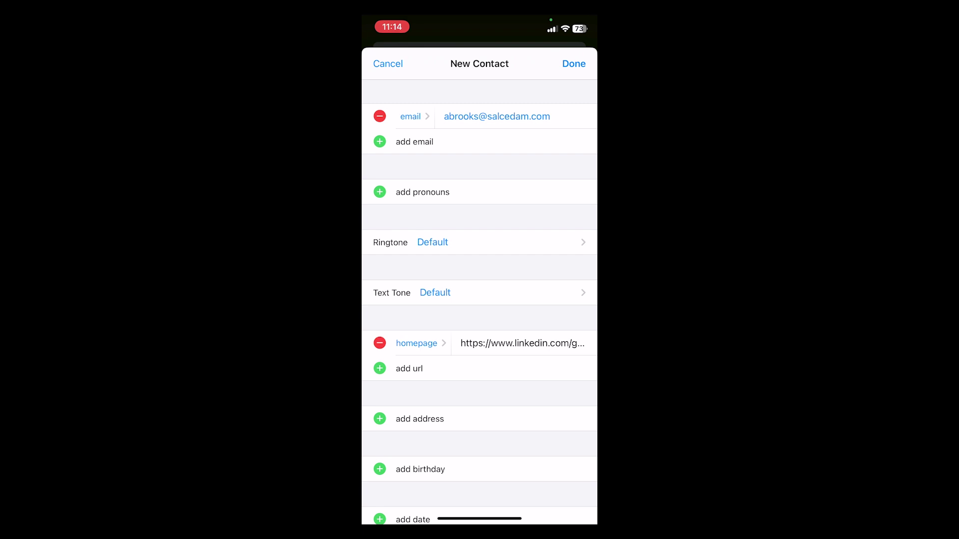
{"action": "scroll", "coordinate": [479, 299], "scroll_direction": "up", "scroll_amount": 3}
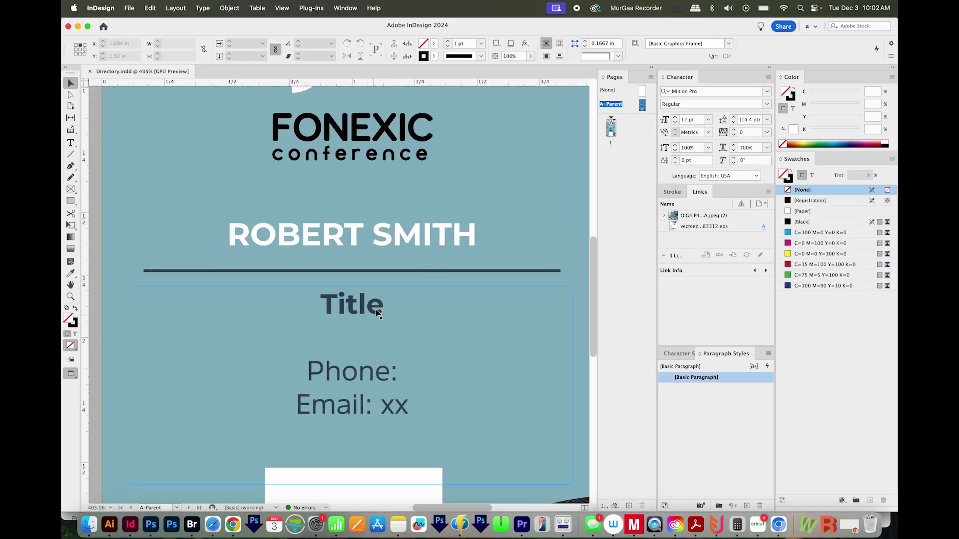
Zoom out to fit the whole card page in the window.
{"action": "scroll", "coordinate": [357, 450], "scroll_direction": "down", "scroll_amount": 5}
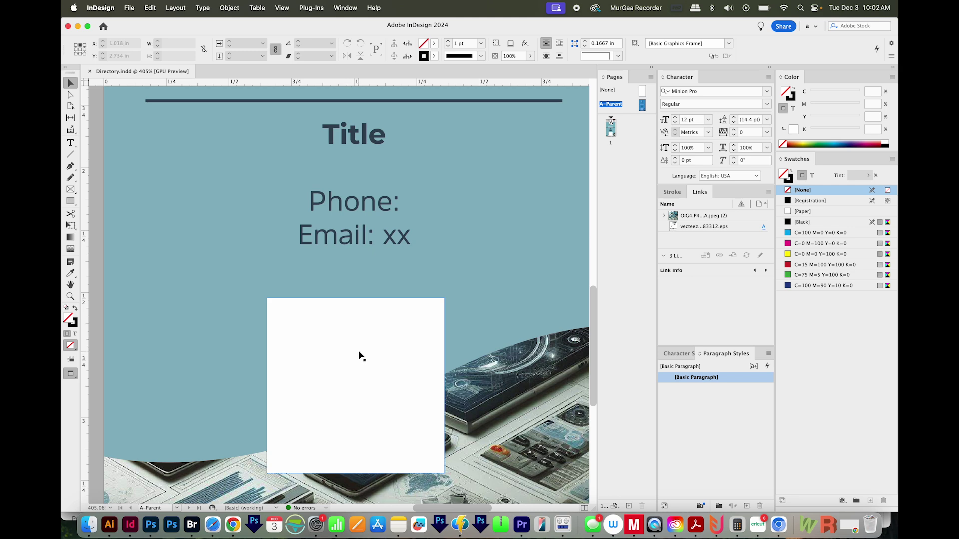
{"action": "key", "text": "super+minus"}
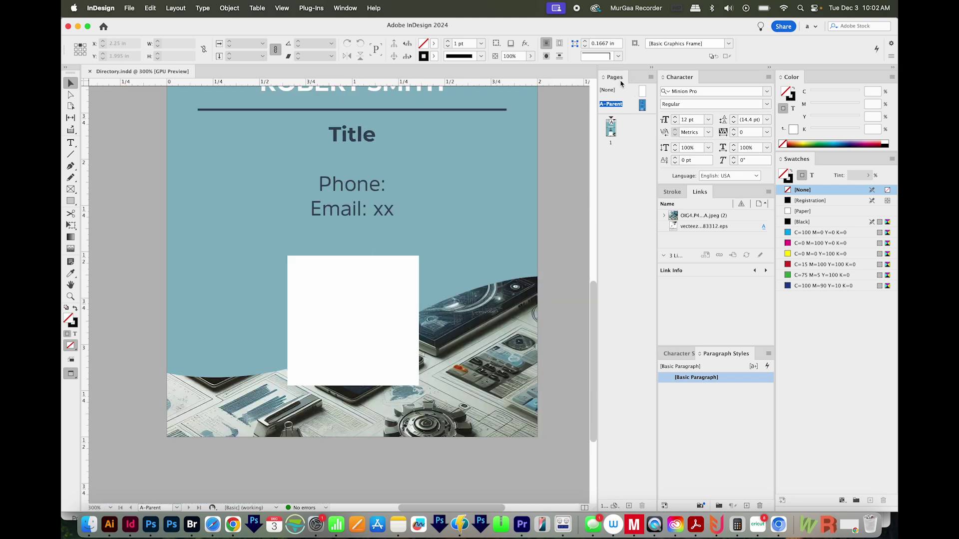
{"action": "scroll", "coordinate": [445, 225], "scroll_direction": "up", "scroll_amount": 2}
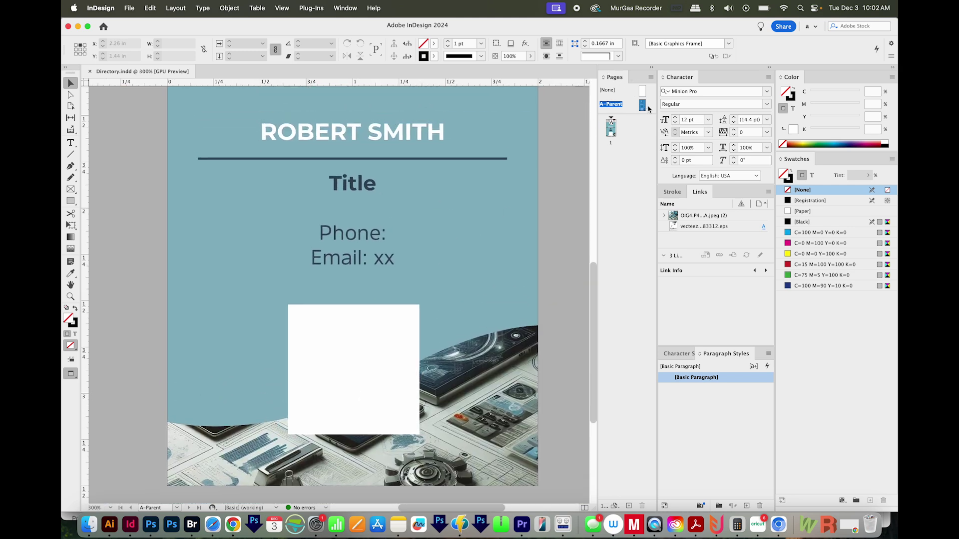
{"action": "key", "text": "super+0"}
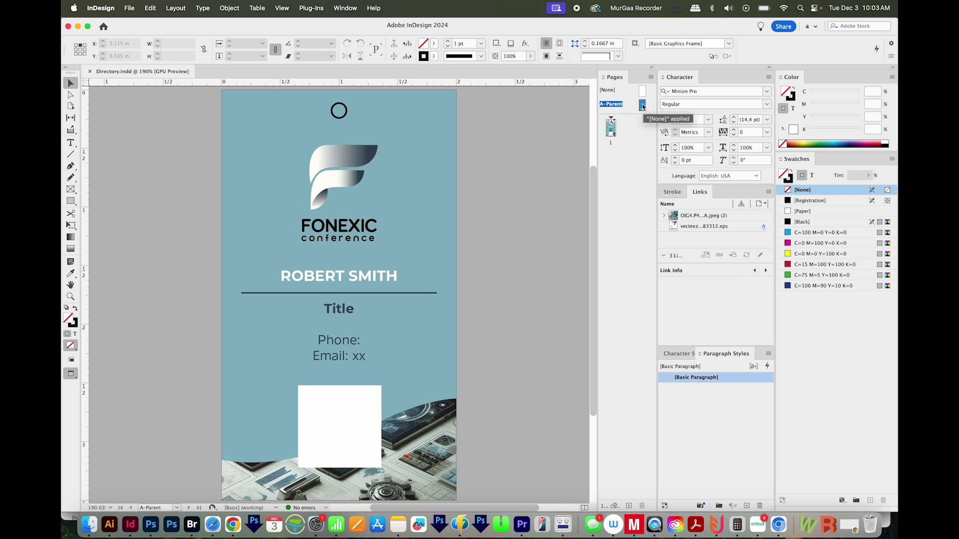
Apply the A-Parent parent page to page 1 in the Pages panel.
{"action": "left_click", "coordinate": [644, 107]}
{"action": "left_click_drag", "start_coordinate": [643, 106], "coordinate": [612, 130]}
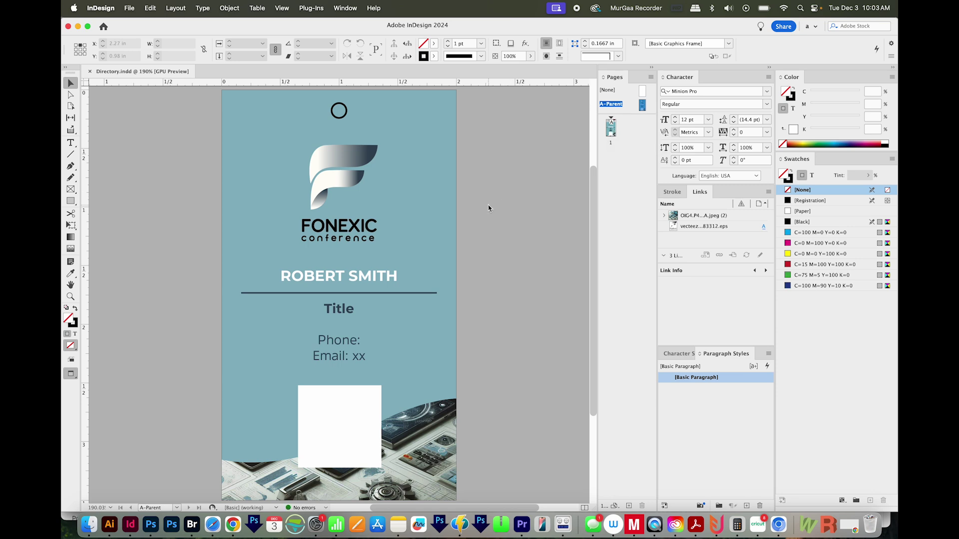
{"action": "key", "text": "super+Tab"}
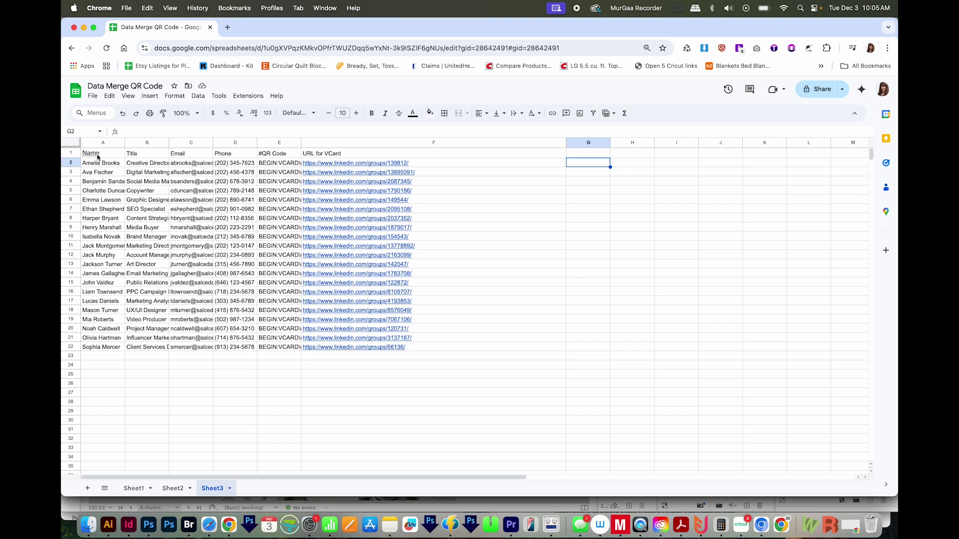
Review the Name, Title, Email, Phone and #QR Code headers and the vCard text in cell E2.
{"action": "left_click", "coordinate": [160, 159]}
{"action": "left_click", "coordinate": [112, 156]}
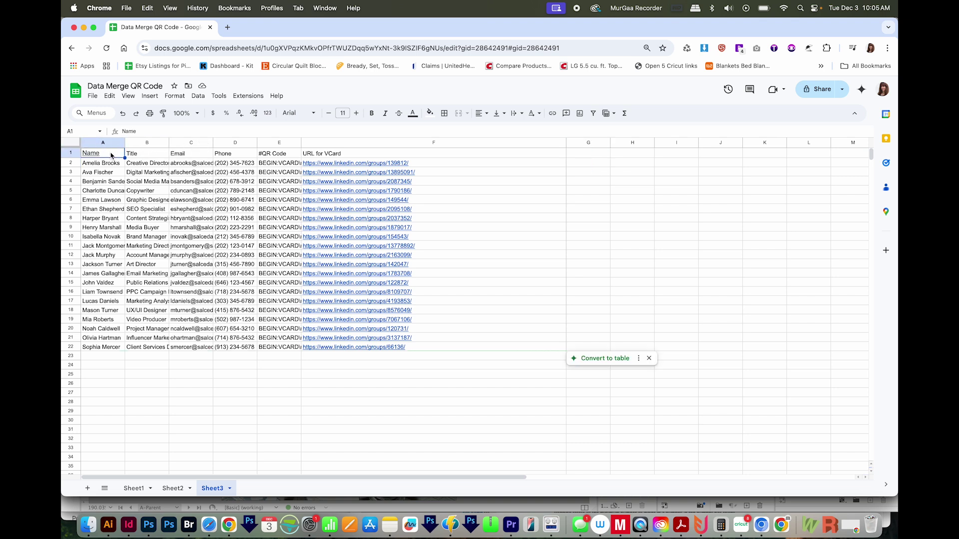
{"action": "left_click", "coordinate": [141, 156]}
{"action": "left_click", "coordinate": [193, 158]}
{"action": "left_click", "coordinate": [233, 156]}
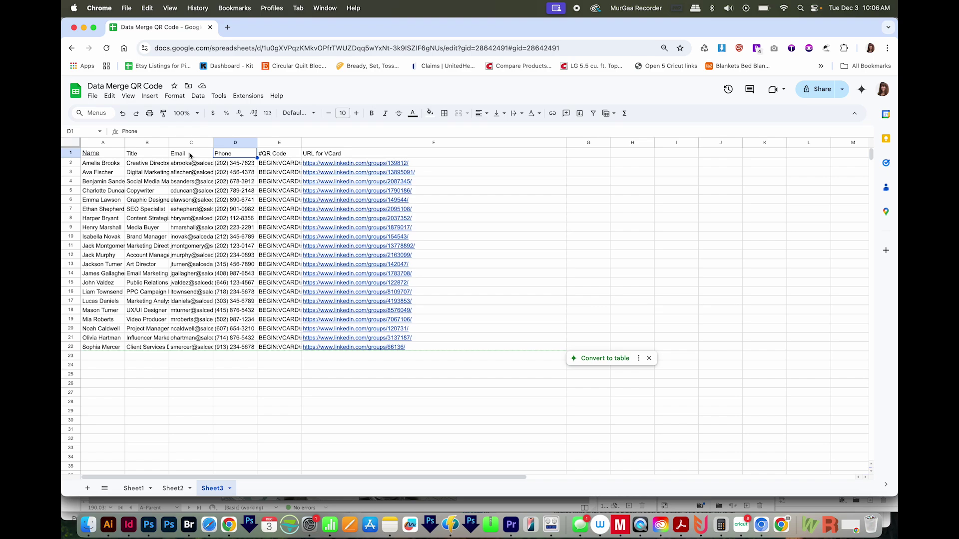
{"action": "left_click", "coordinate": [265, 156]}
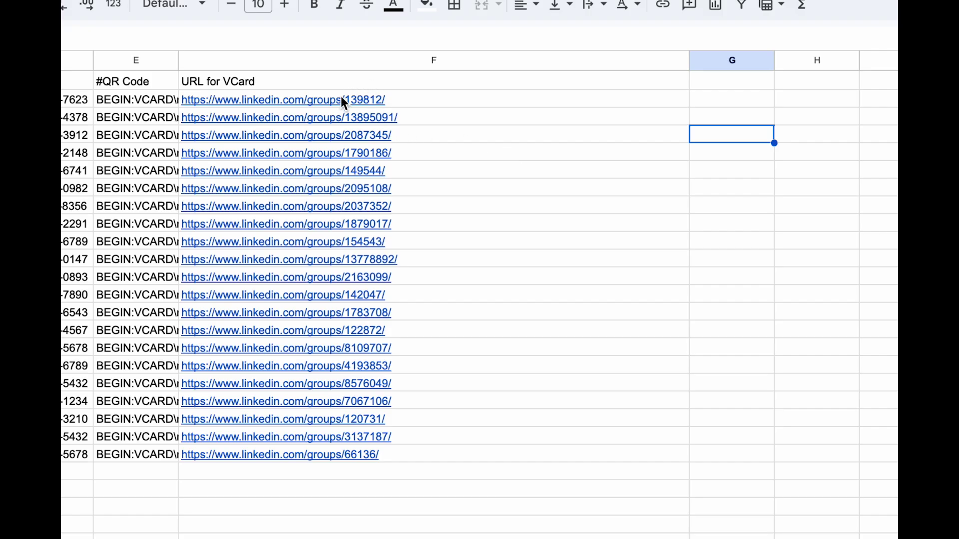
{"action": "mouse_move", "coordinate": [337, 100]}
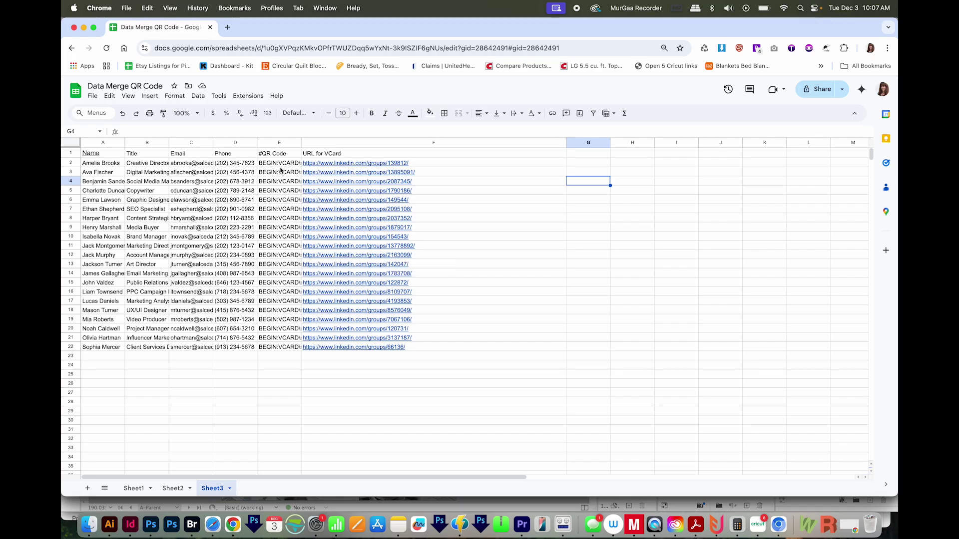
{"action": "left_click", "coordinate": [280, 165]}
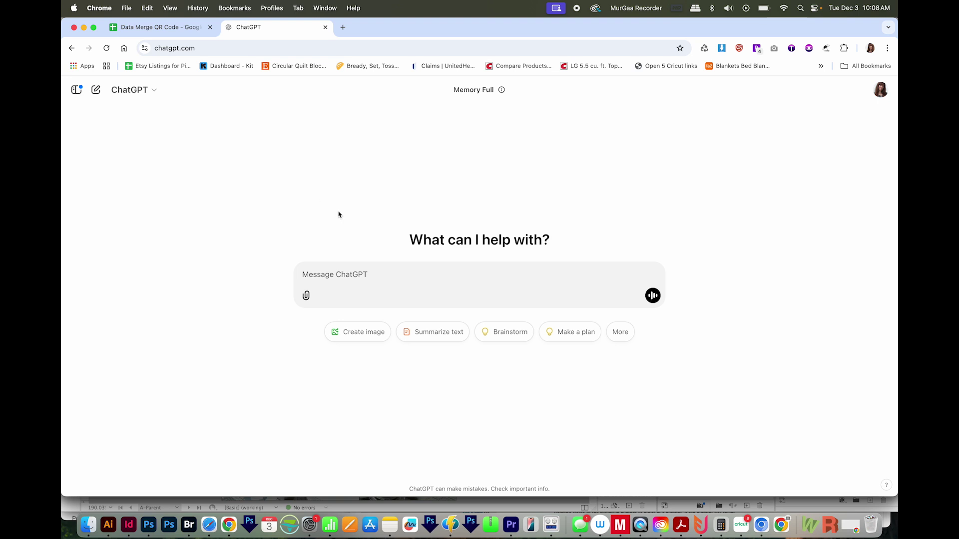
Paste the vCard formatting prompt into a new ChatGPT message.
{"action": "left_click", "coordinate": [336, 278]}
{"action": "key", "text": "super+v"}
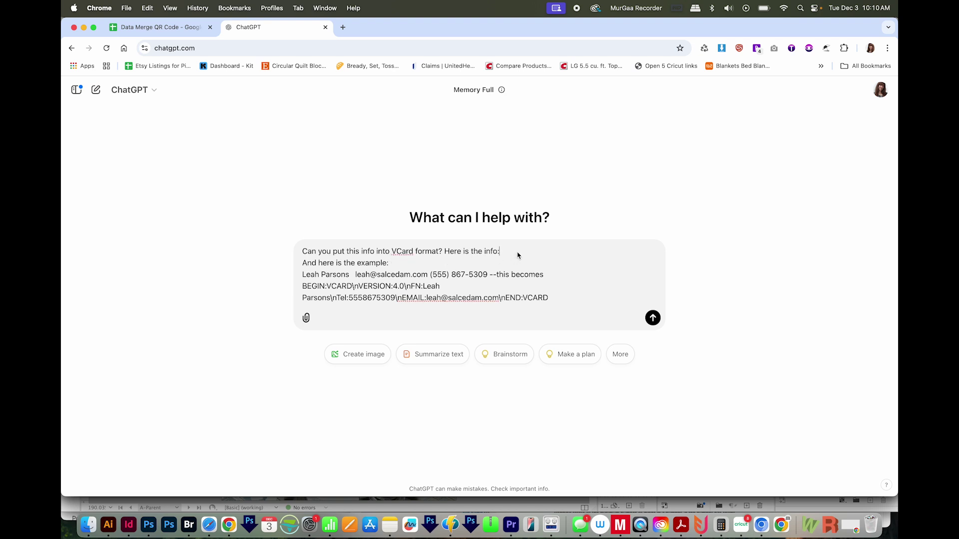
{"action": "key", "text": "shift+Return"}
{"action": "key", "text": "shift+Return"}
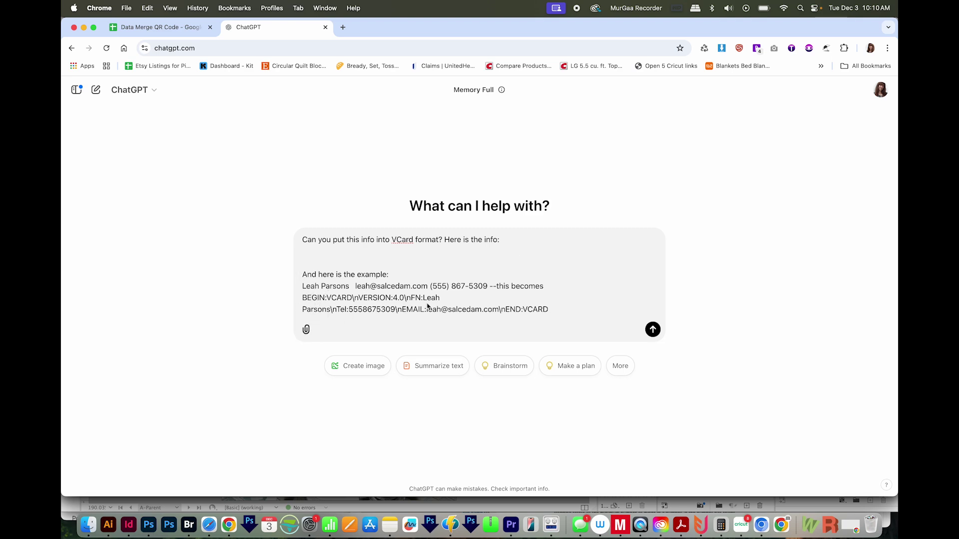
Copy contact rows A2:D22 from the spreadsheet into the prompt and send it.
{"action": "key", "text": "super+1"}
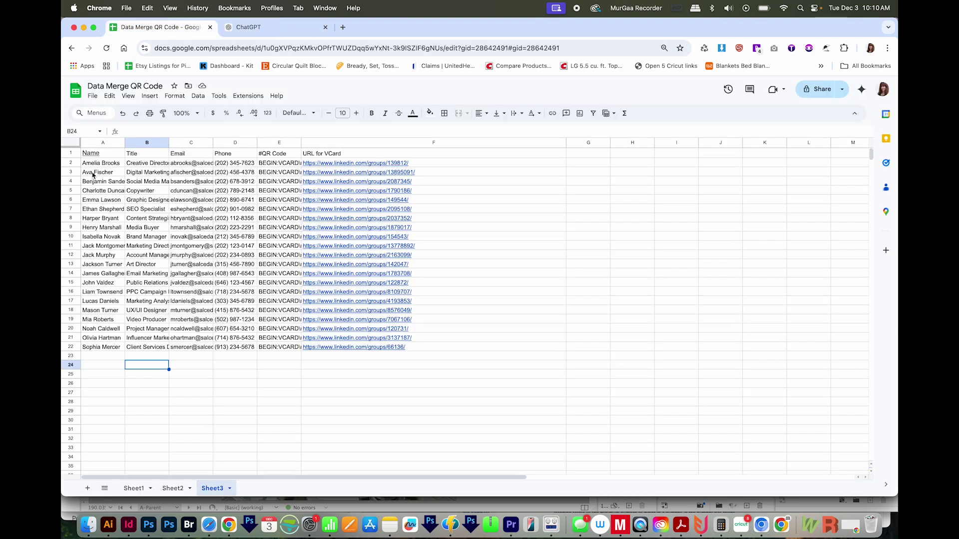
{"action": "left_click", "coordinate": [102, 165]}
{"action": "left_click_drag", "start_coordinate": [102, 169], "coordinate": [242, 349]}
{"action": "key", "text": "super+c"}
{"action": "left_click", "coordinate": [285, 31]}
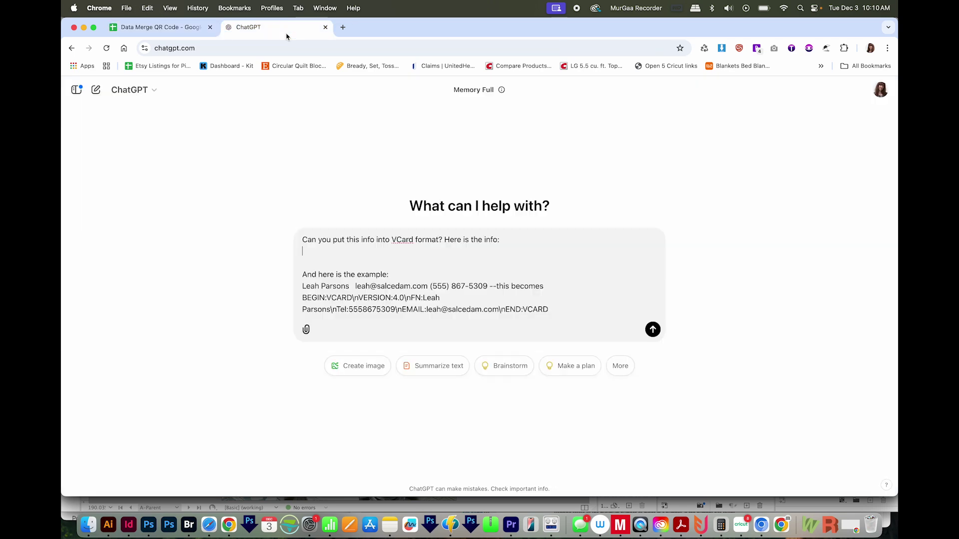
{"action": "left_click", "coordinate": [345, 260]}
{"action": "key", "text": "super+v"}
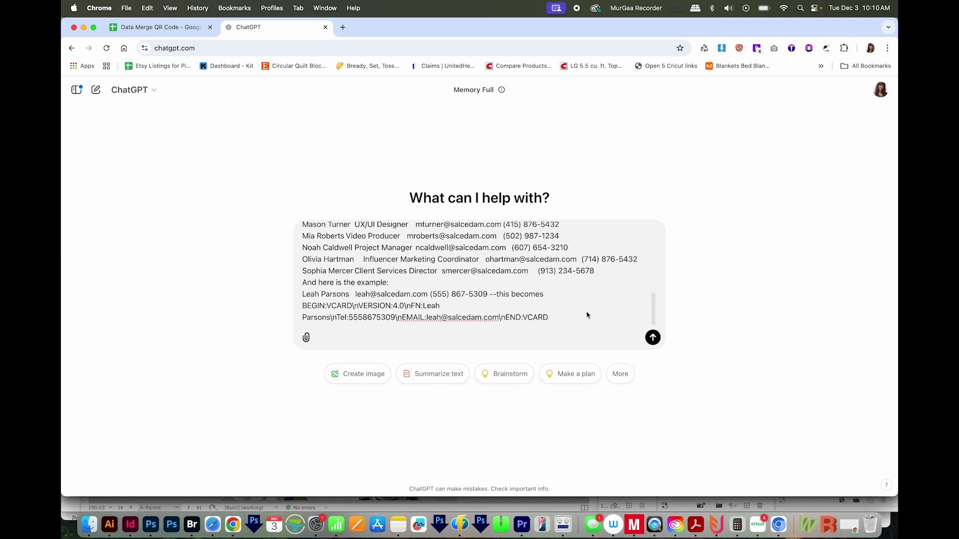
{"action": "left_click", "coordinate": [653, 338]}
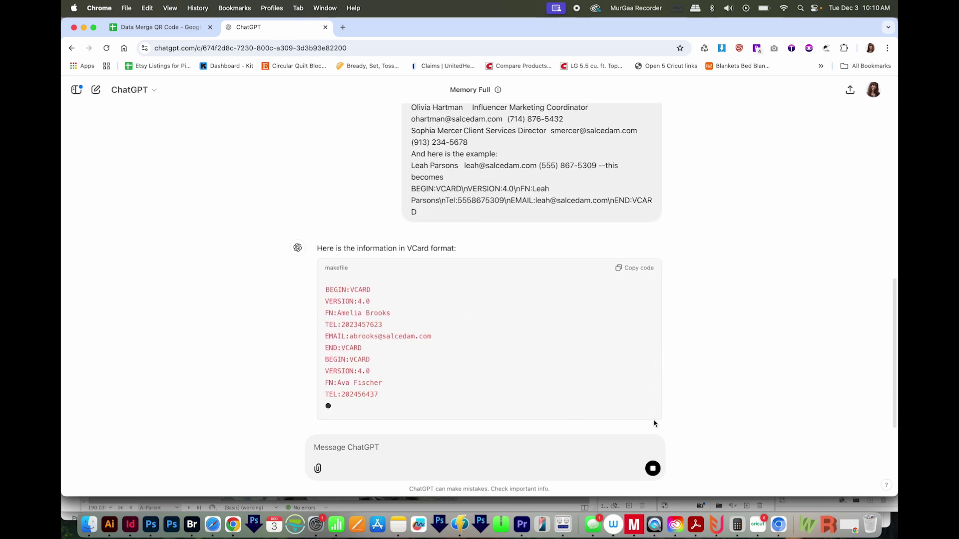
Stop the multi-line reply, request one-line vCards with \n separators, and copy the code.
{"action": "left_click", "coordinate": [653, 470]}
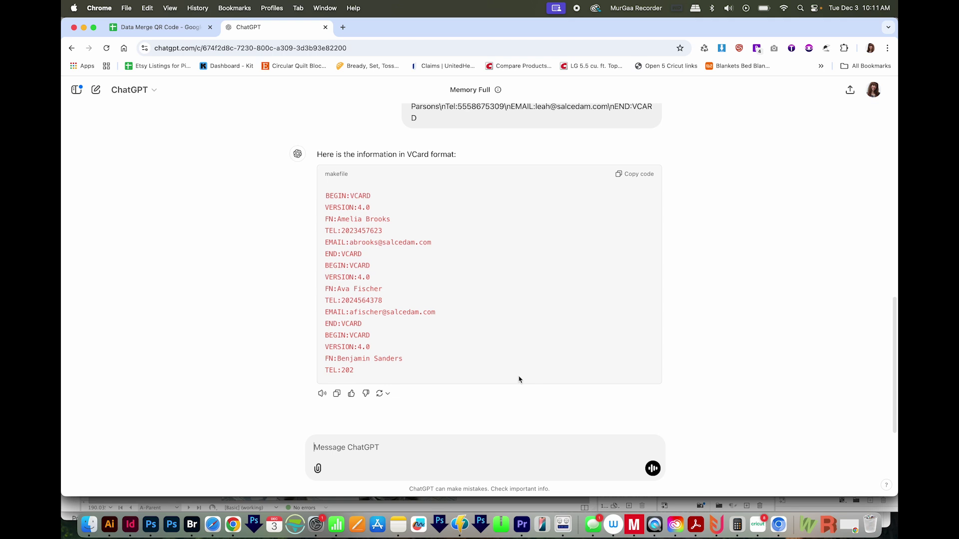
{"action": "key", "text": "super+v"}
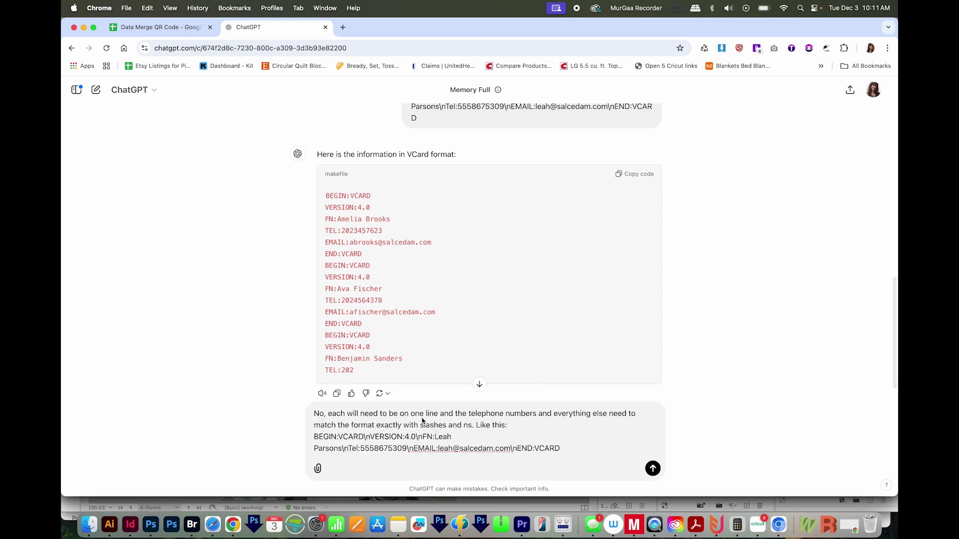
{"action": "left_click_drag", "start_coordinate": [318, 436], "coordinate": [620, 440]}
{"action": "left_click", "coordinate": [653, 469]}
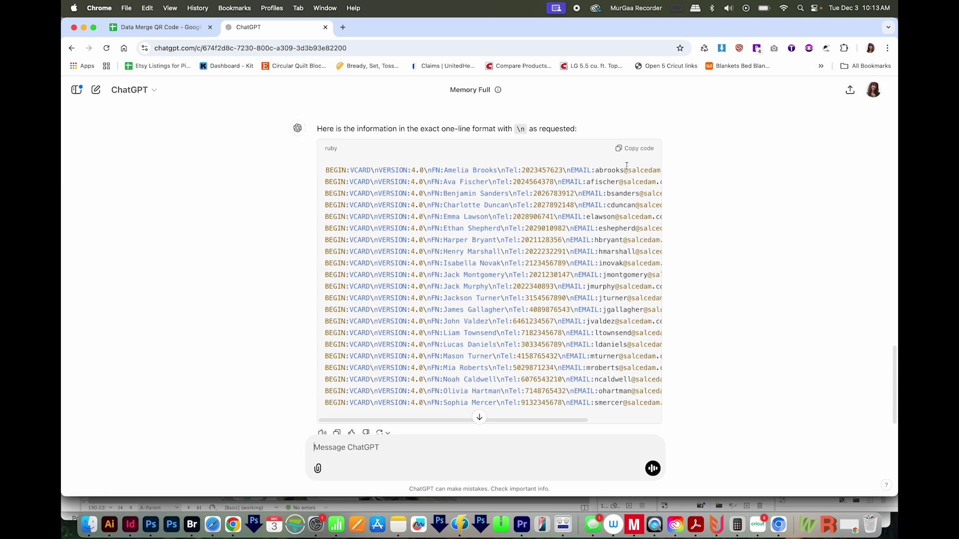
{"action": "left_click", "coordinate": [632, 150]}
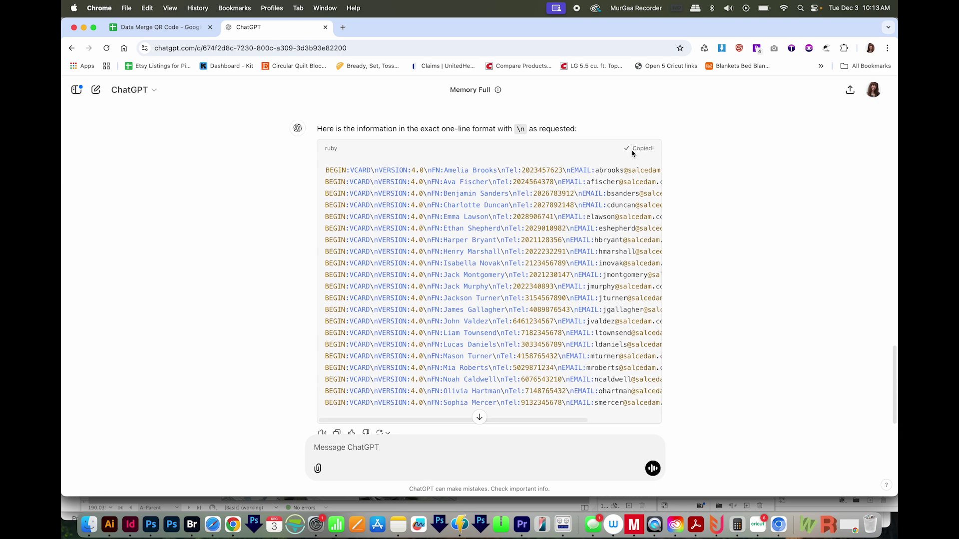
Return to the spreadsheet, select cell E2 and clear the copied range outline.
{"action": "left_click", "coordinate": [160, 28]}
{"action": "left_click", "coordinate": [278, 163]}
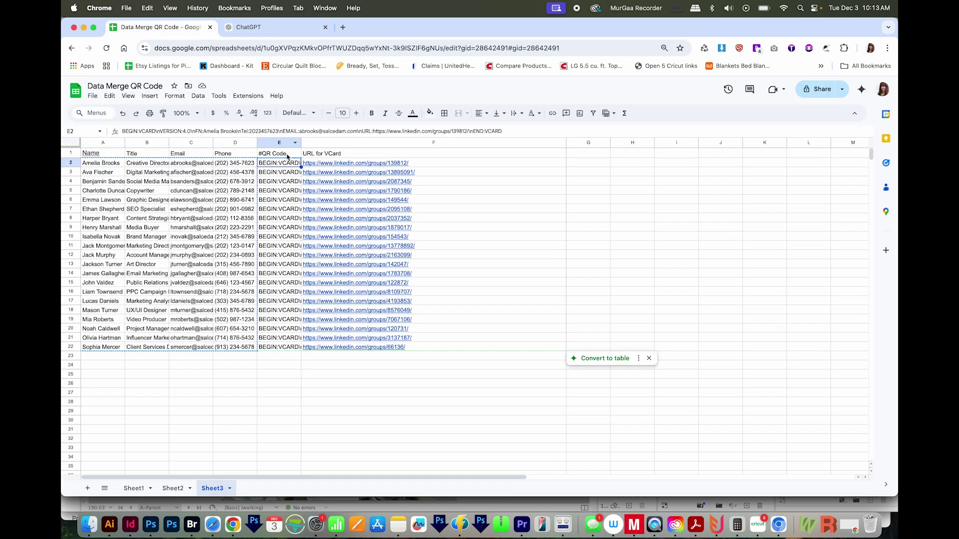
{"action": "key", "text": "Escape"}
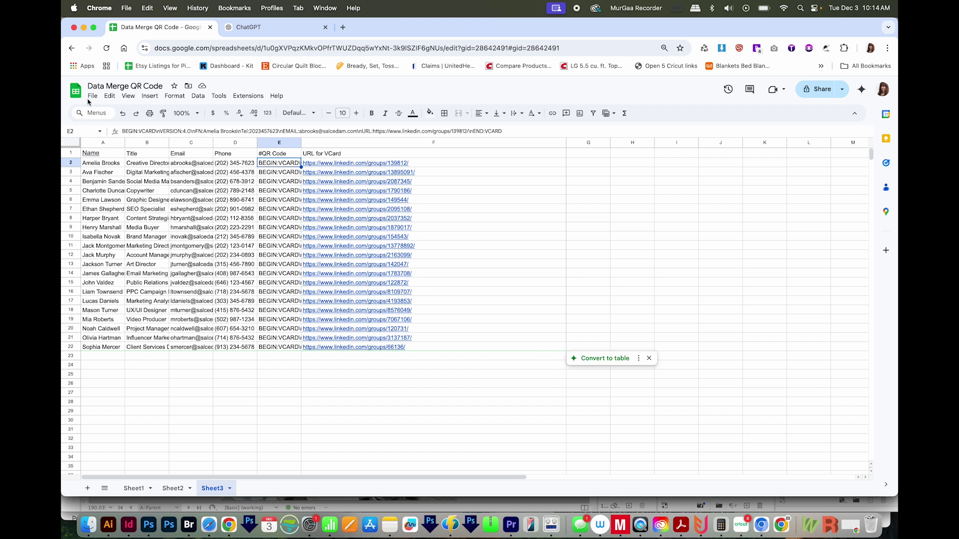
Download Sheet3 as a CSV and move it into the project folder.
{"action": "left_click", "coordinate": [93, 96]}
{"action": "mouse_move", "coordinate": [150, 202]}
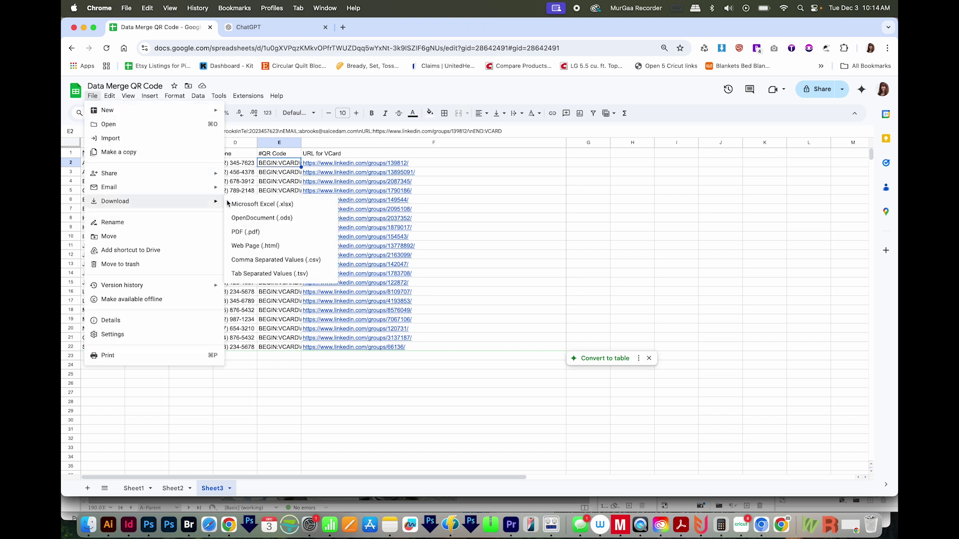
{"action": "left_click", "coordinate": [263, 260]}
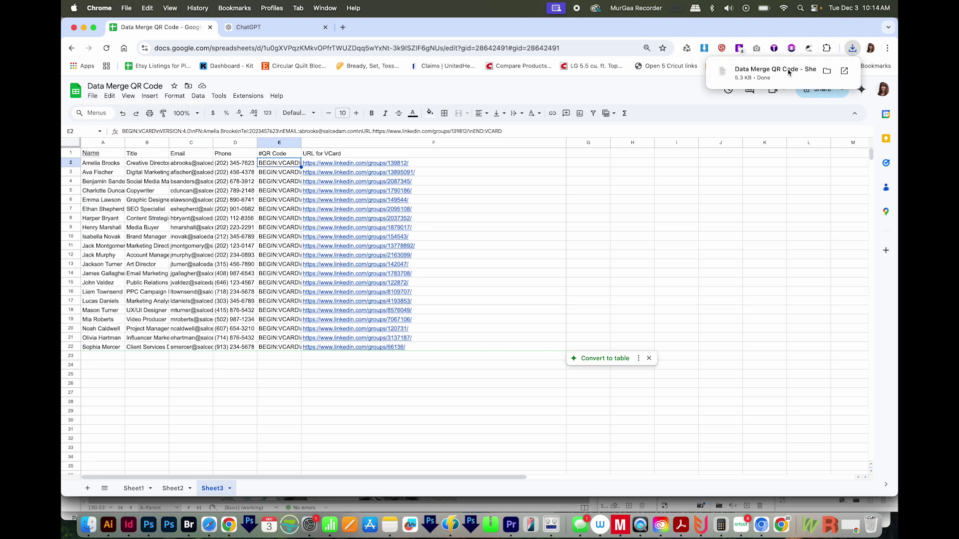
{"action": "left_click", "coordinate": [89, 525]}
{"action": "left_click_drag", "start_coordinate": [234, 291], "coordinate": [416, 153]}
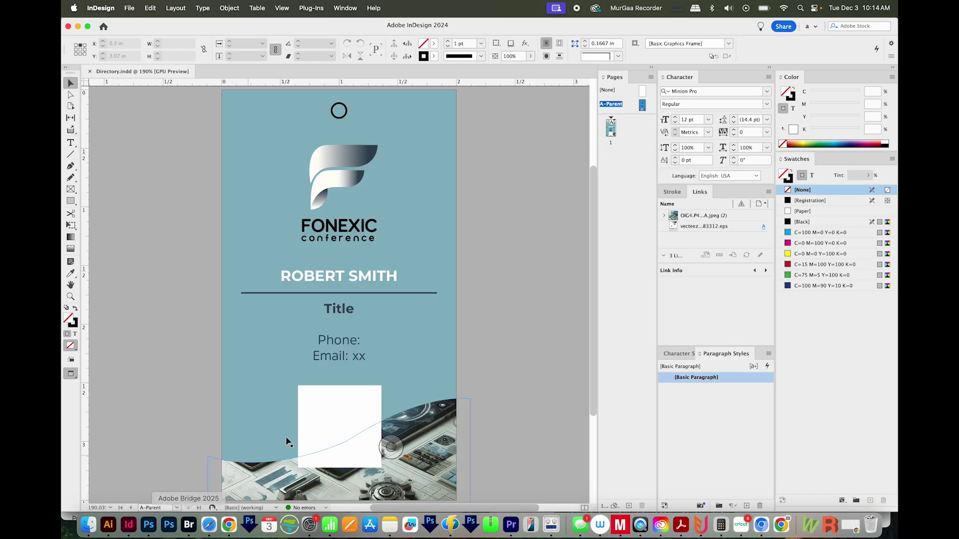
Open the Data Merge panel and load Data Merge QR Code - Sheet3 (1).csv as the data source.
{"action": "left_click", "coordinate": [476, 328]}
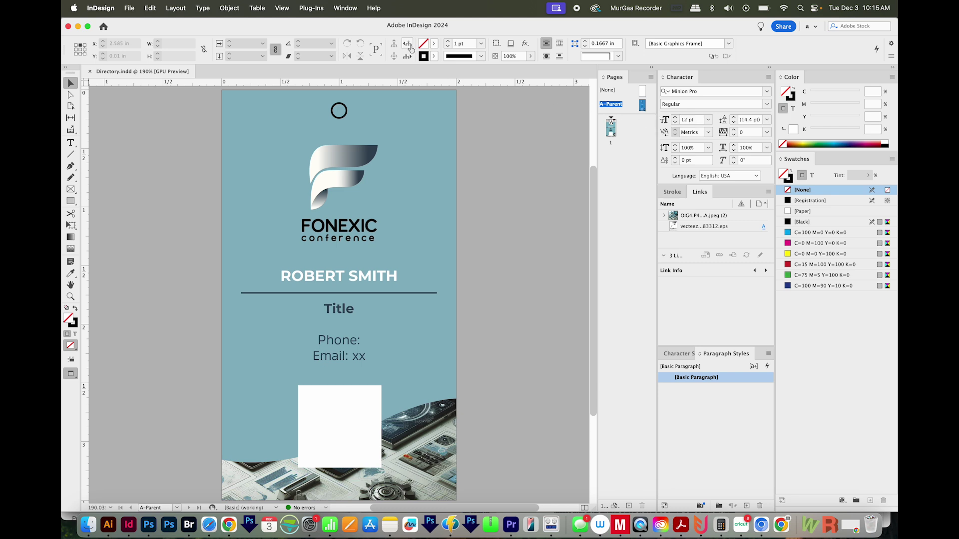
{"action": "left_click", "coordinate": [344, 8]}
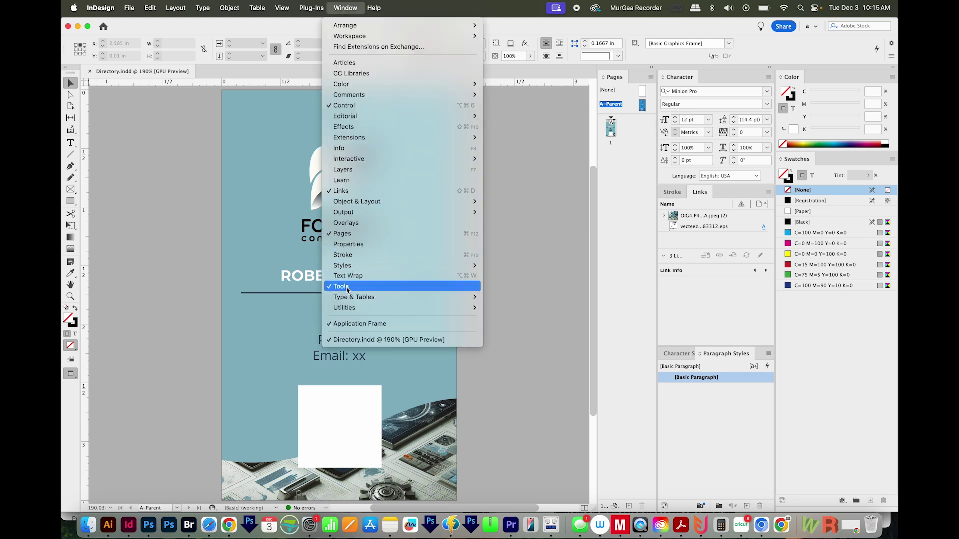
{"action": "mouse_move", "coordinate": [359, 308]}
{"action": "left_click", "coordinate": [504, 318]}
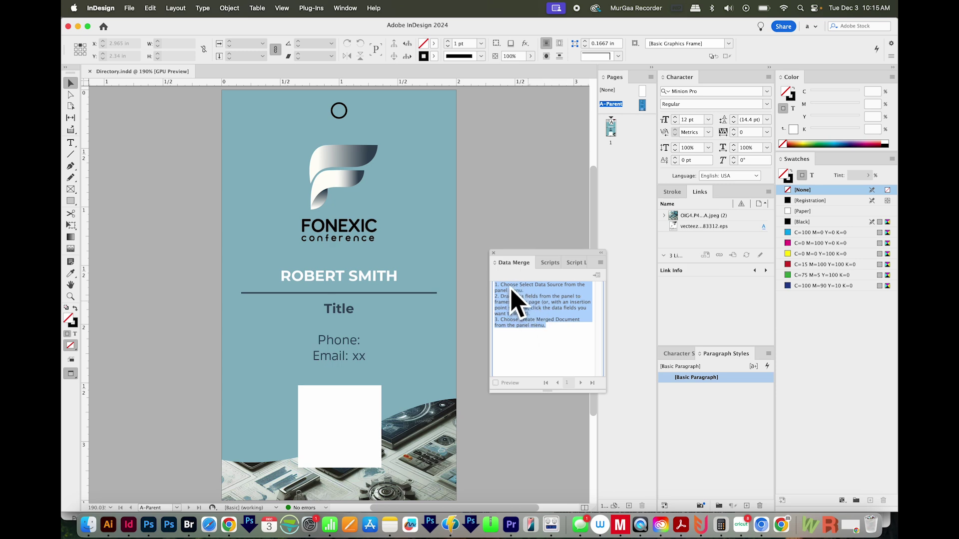
{"action": "left_click", "coordinate": [602, 263]}
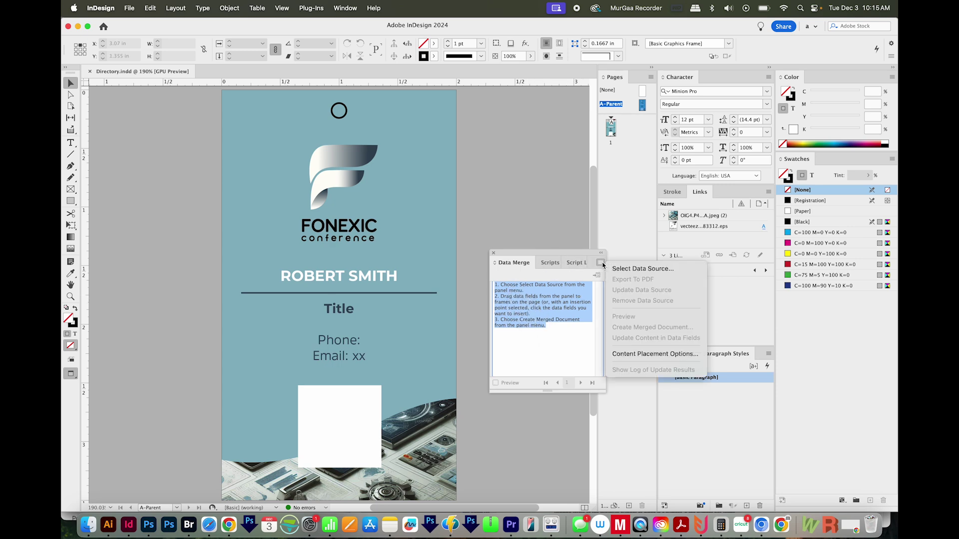
{"action": "left_click", "coordinate": [618, 270]}
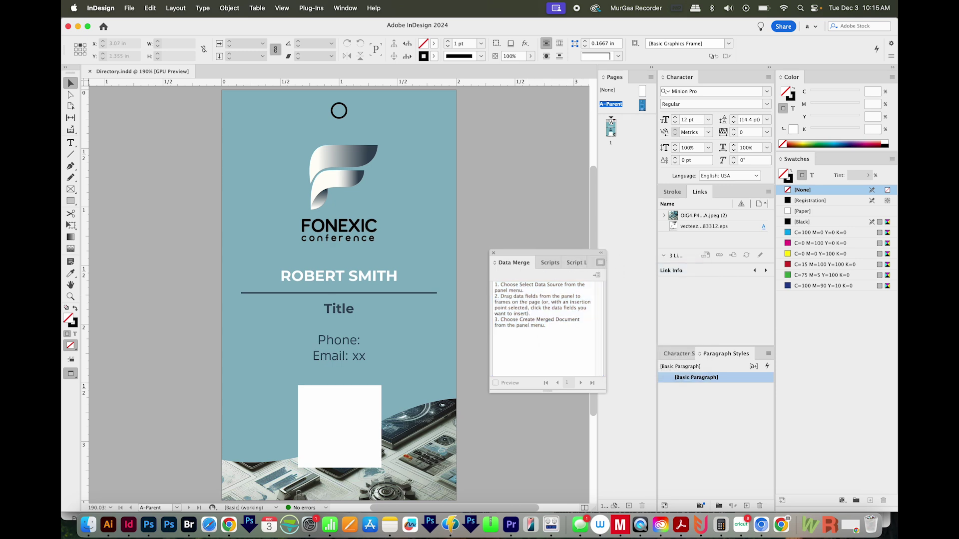
{"action": "left_click", "coordinate": [433, 123]}
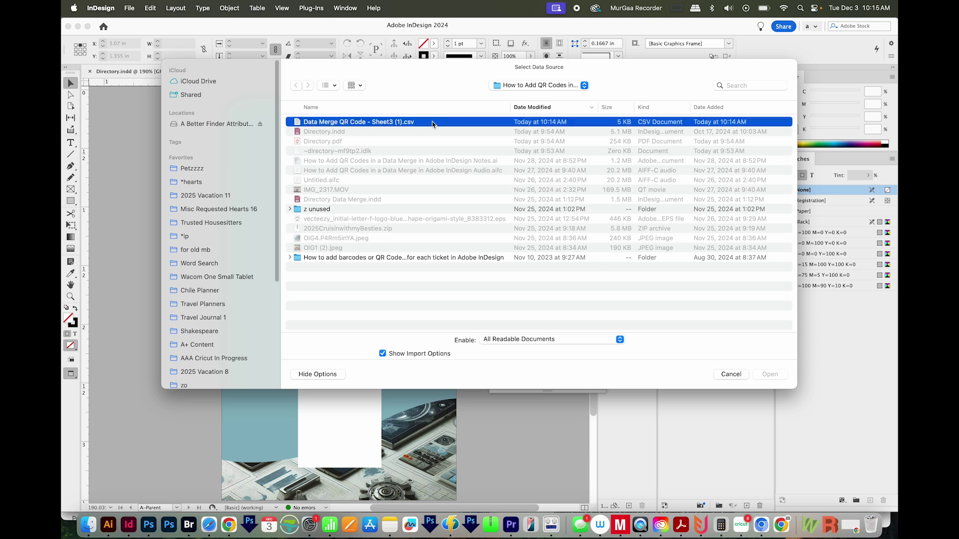
{"action": "key", "text": "Return"}
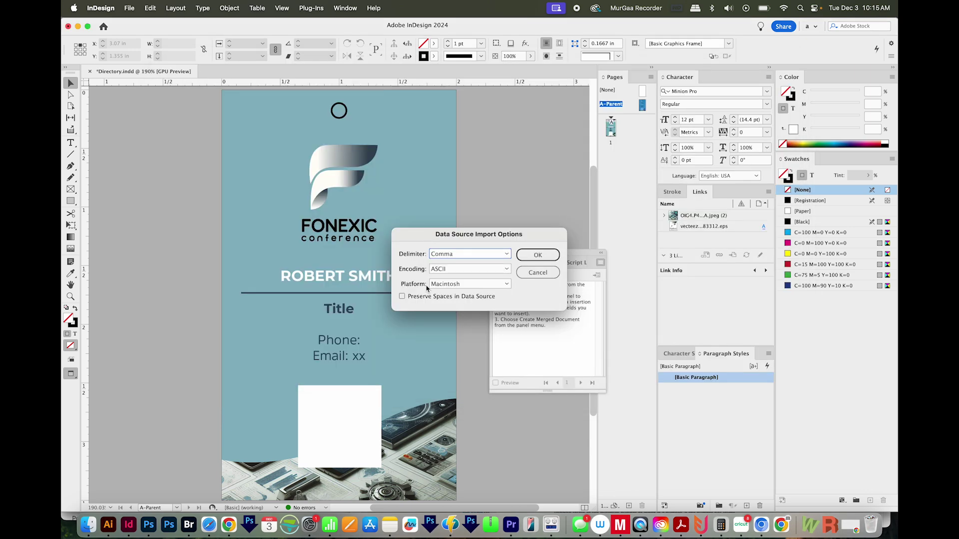
{"action": "left_click", "coordinate": [524, 259]}
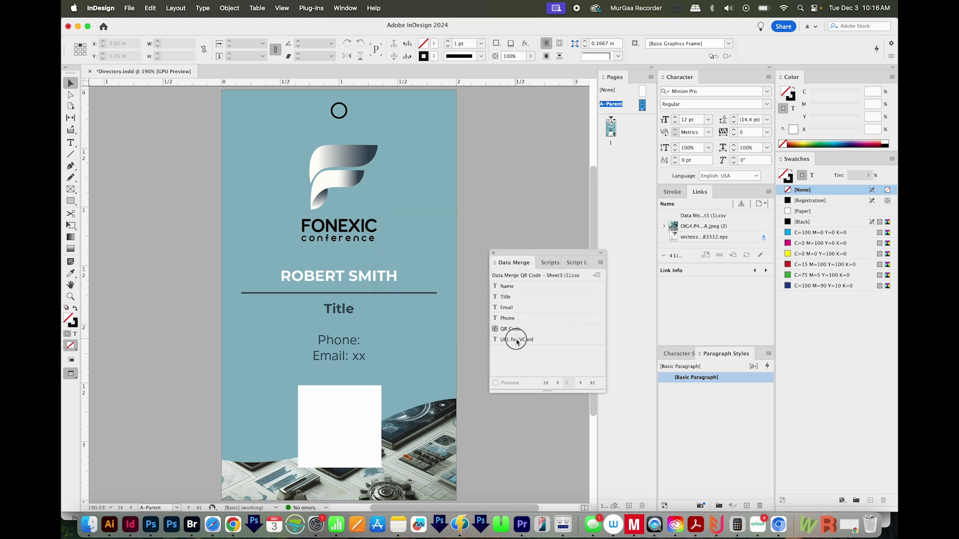
{"action": "left_click", "coordinate": [511, 341]}
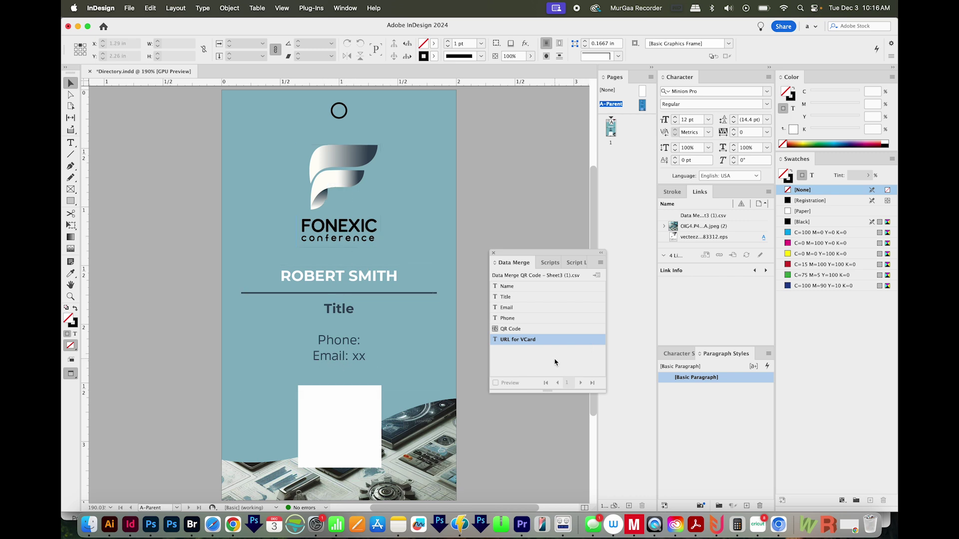
Replace the sample name, title, phone and email text with Name, Title, Phone and Email fields.
{"action": "left_click", "coordinate": [314, 284]}
{"action": "double_click", "coordinate": [316, 278]}
{"action": "key", "text": "super+a"}
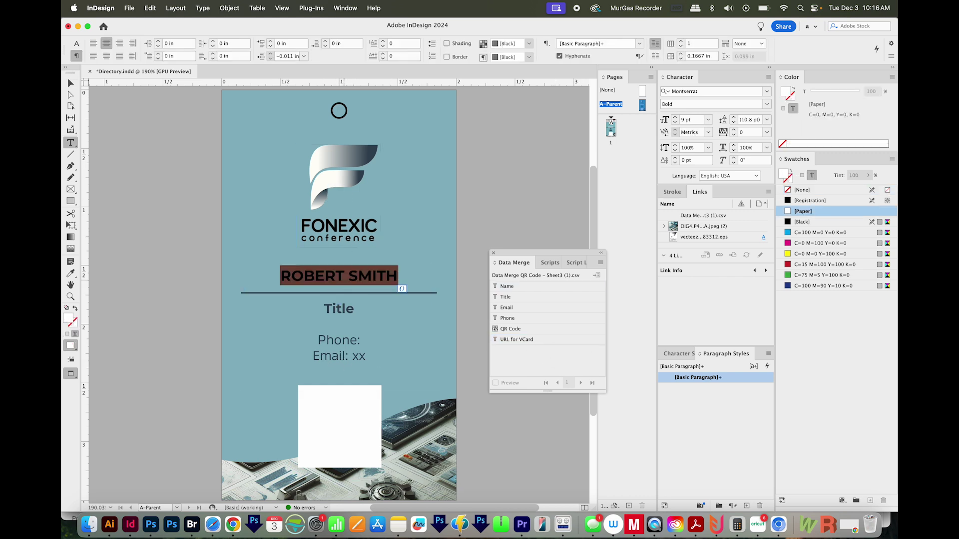
{"action": "left_click", "coordinate": [504, 291]}
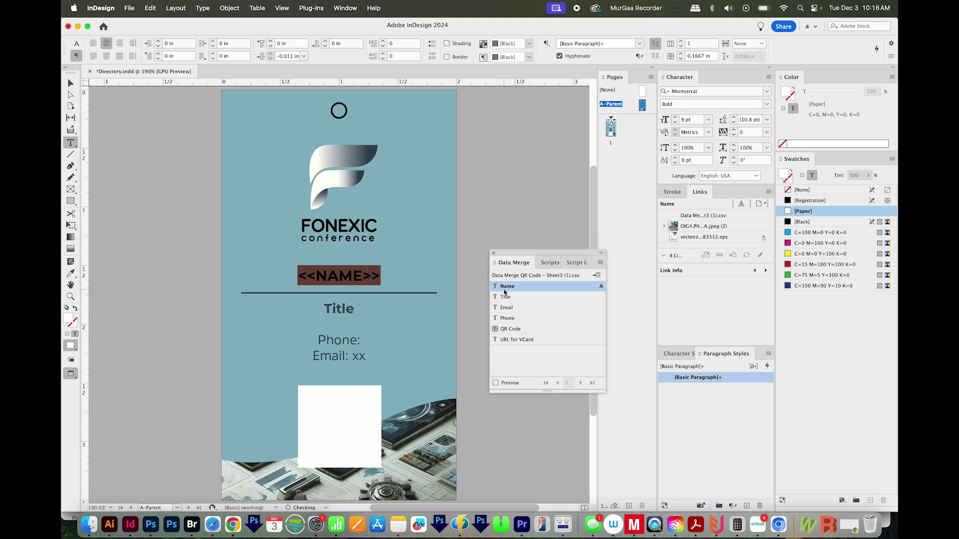
{"action": "double_click", "coordinate": [392, 316]}
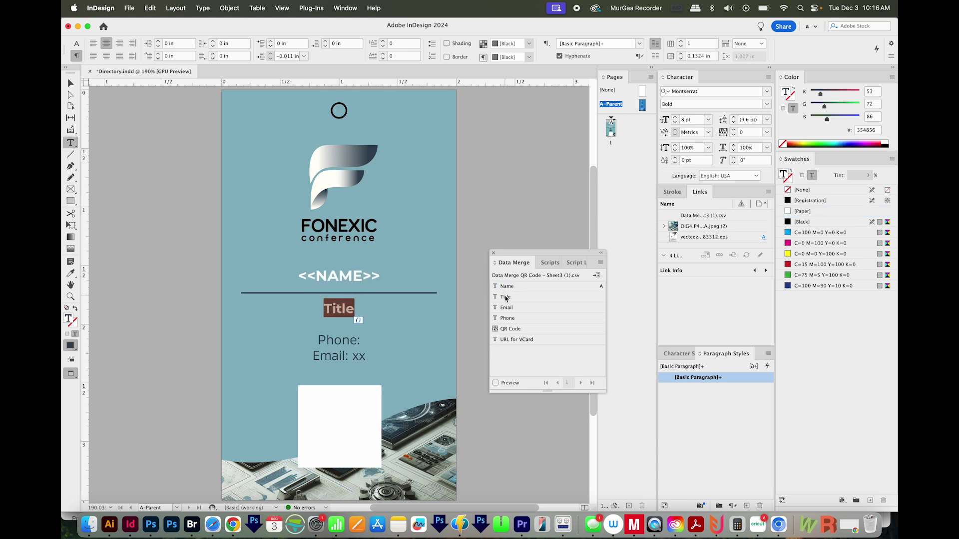
{"action": "left_click", "coordinate": [505, 297]}
{"action": "left_click", "coordinate": [360, 341]}
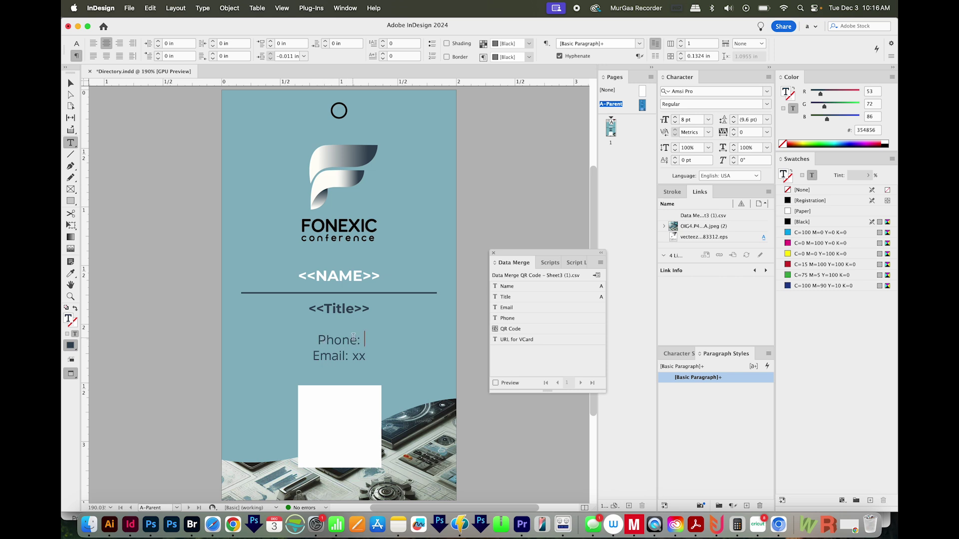
{"action": "left_click", "coordinate": [528, 321]}
{"action": "double_click", "coordinate": [358, 356]}
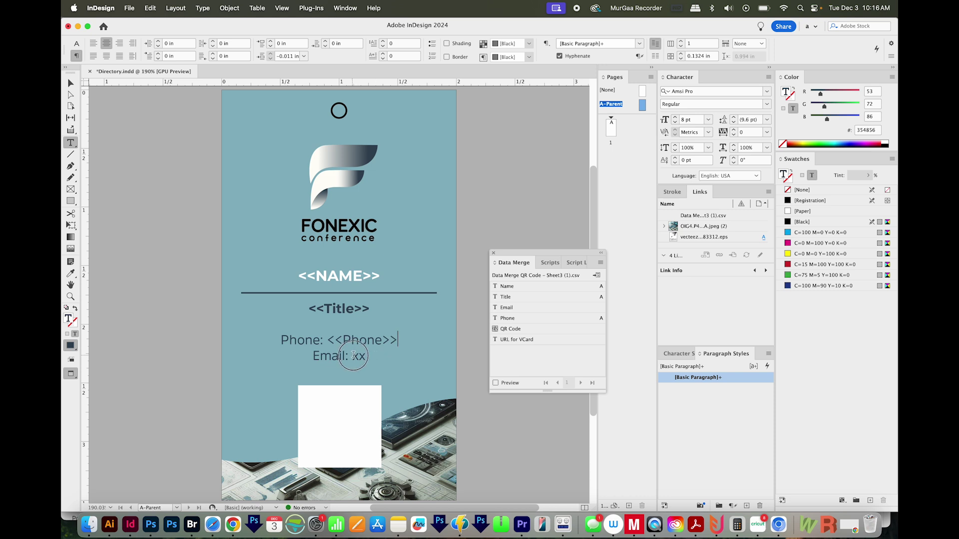
{"action": "left_click", "coordinate": [527, 309]}
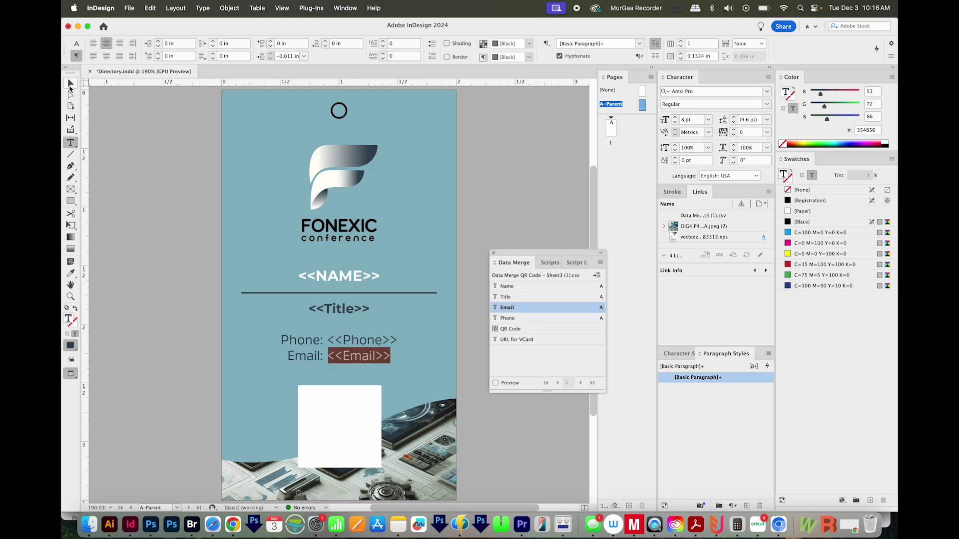
Link the white square frame to the QR Code field.
{"action": "key", "text": "Escape"}
{"action": "left_click", "coordinate": [350, 412]}
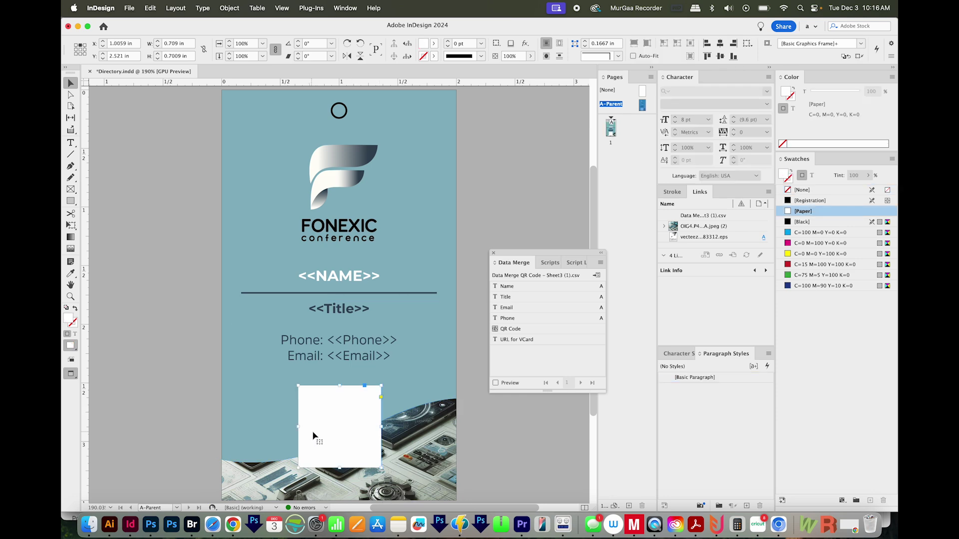
{"action": "left_click", "coordinate": [517, 329]}
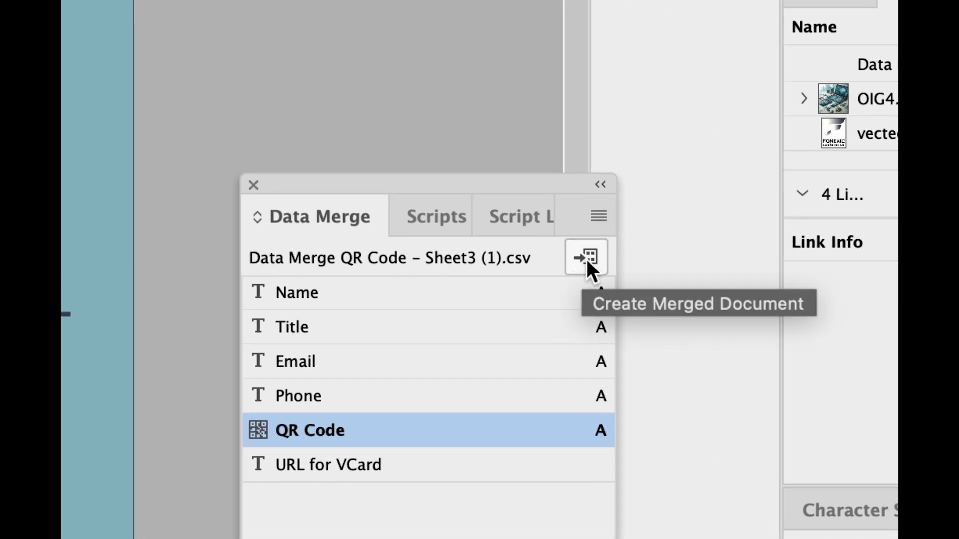
Merge all records into a new document and dismiss the no-overset-text notice.
{"action": "left_click", "coordinate": [585, 257]}
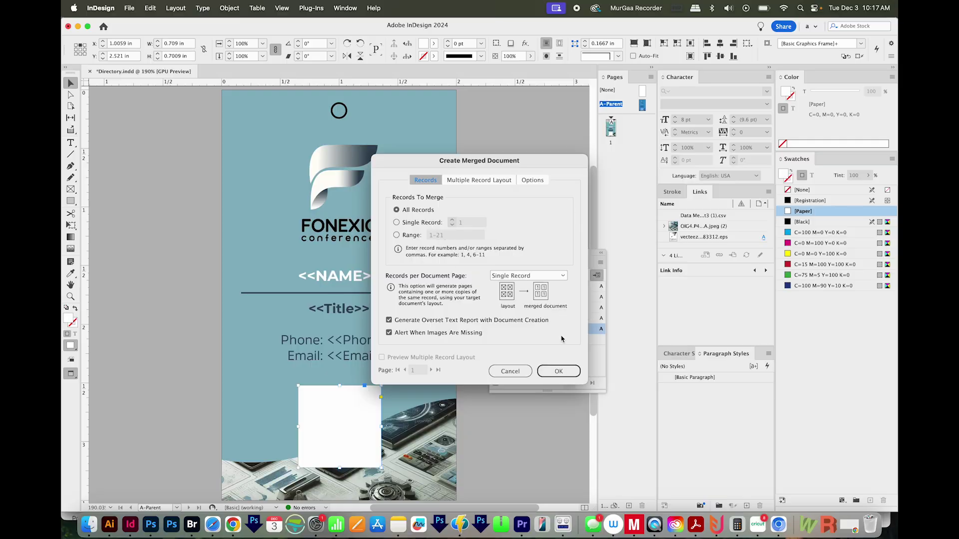
{"action": "left_click", "coordinate": [554, 372]}
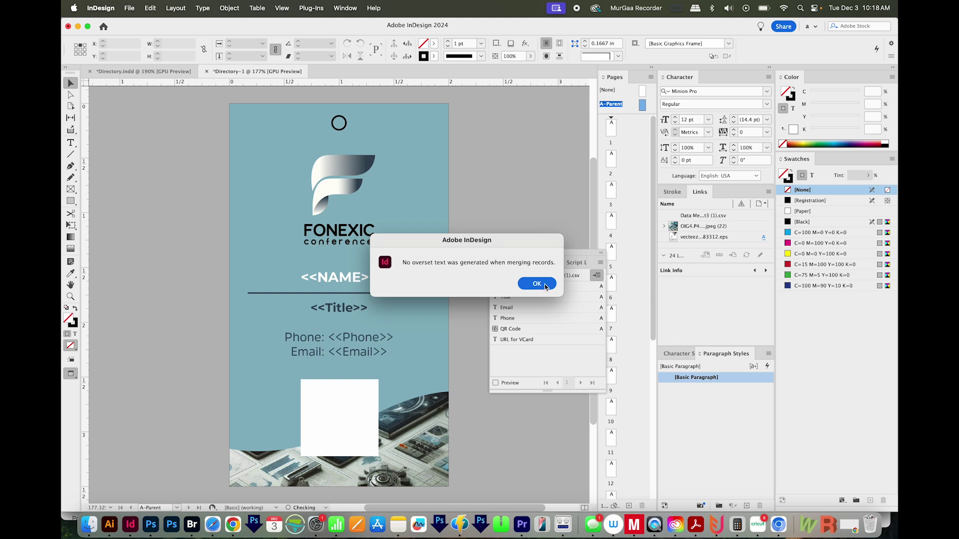
{"action": "left_click", "coordinate": [536, 283]}
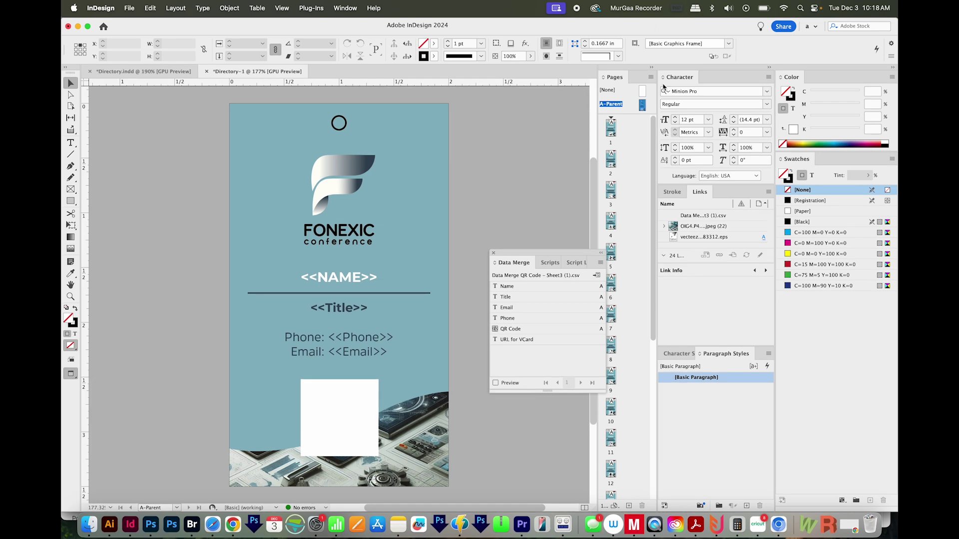
Go to page 1 of Directory-1 and scroll through the merged badges on pages 1 and 2.
{"action": "double_click", "coordinate": [617, 131]}
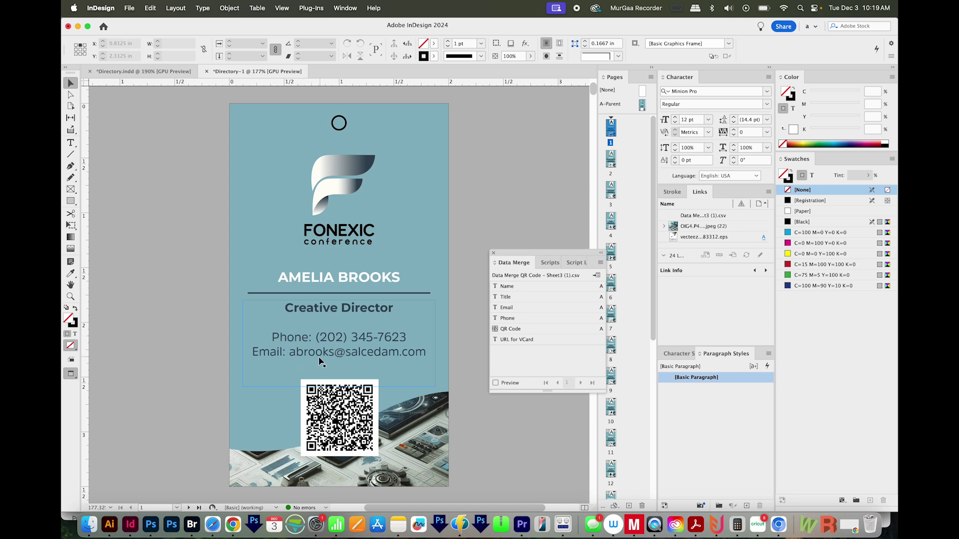
{"action": "scroll", "coordinate": [325, 354], "scroll_direction": "down", "scroll_amount": 5}
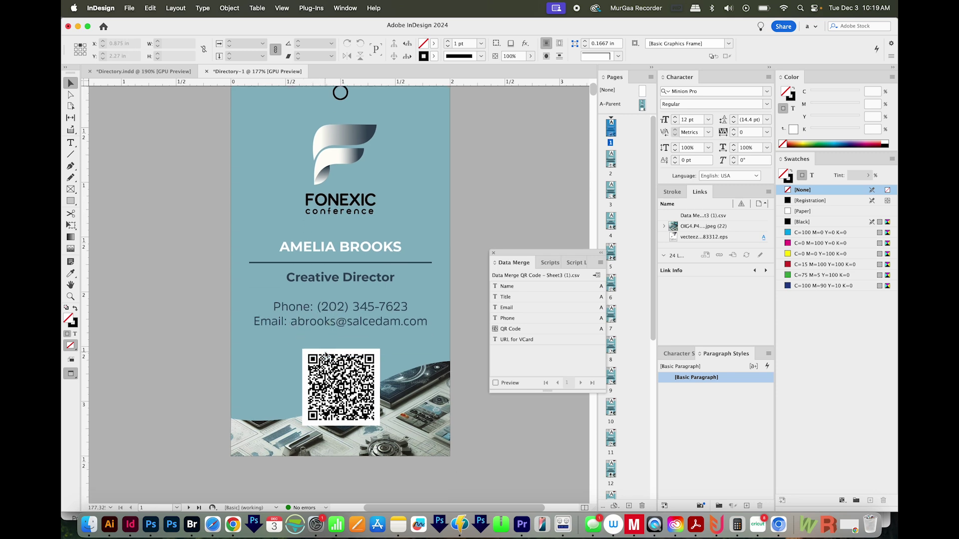
{"action": "scroll", "coordinate": [325, 355], "scroll_direction": "down", "scroll_amount": 10}
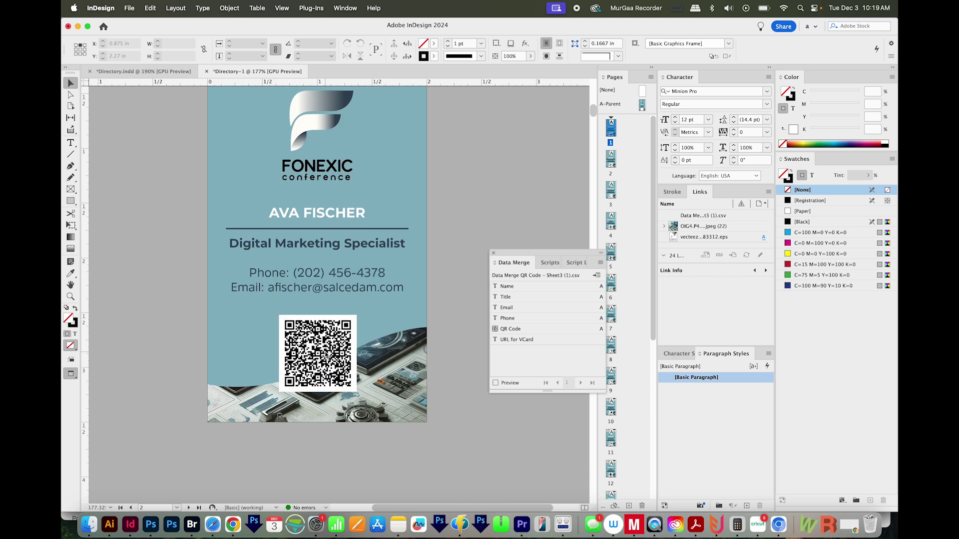
{"action": "scroll", "coordinate": [351, 311], "scroll_direction": "up", "scroll_amount": 2}
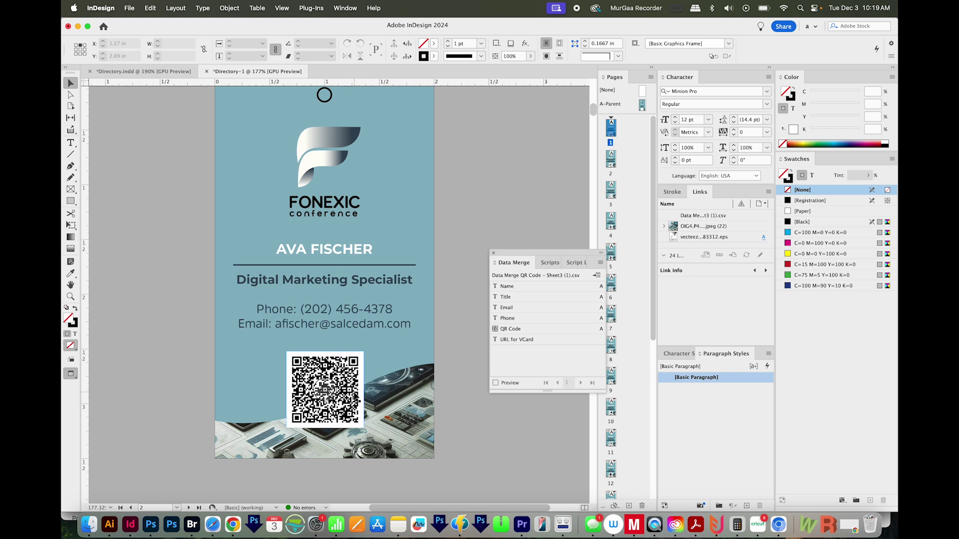
{"action": "scroll", "coordinate": [432, 226], "scroll_direction": "up", "scroll_amount": 2}
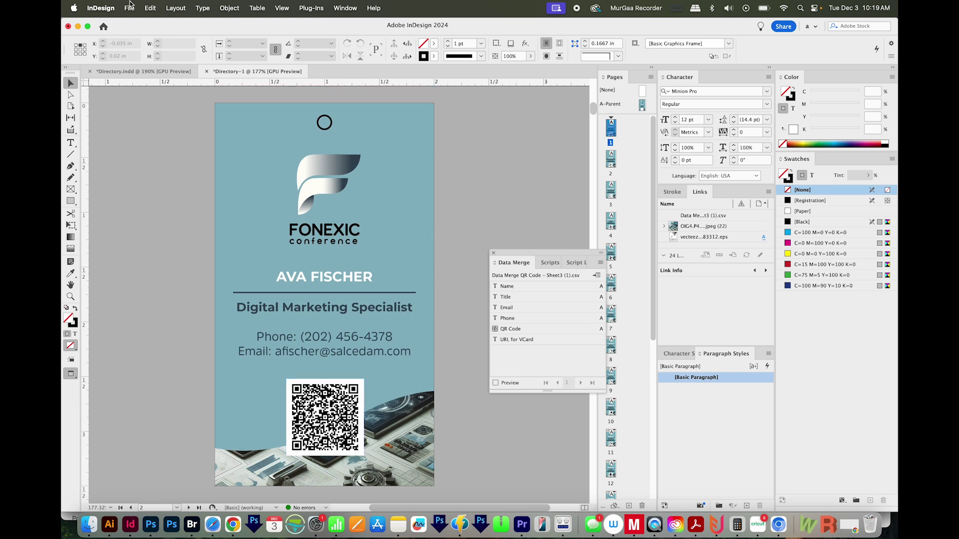
Export the merged cards as VCards.pdf (Adobe PDF Print) with Use Document Bleed Settings enabled.
{"action": "left_click", "coordinate": [129, 9]}
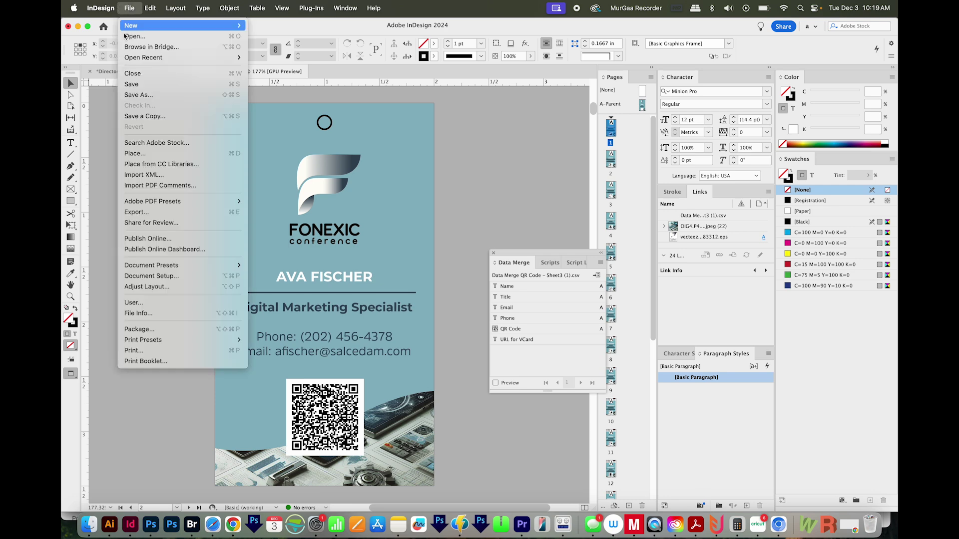
{"action": "left_click", "coordinate": [149, 218]}
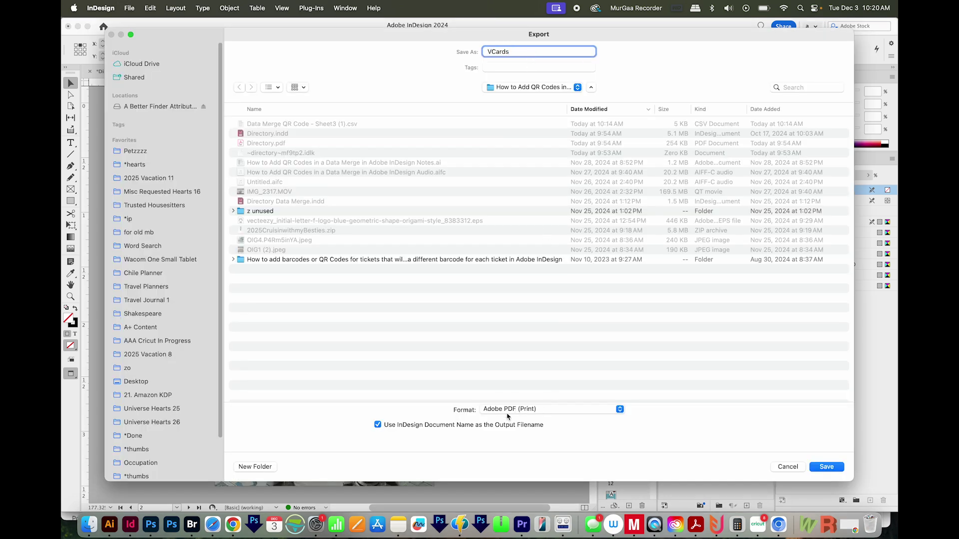
{"action": "left_click", "coordinate": [831, 471]}
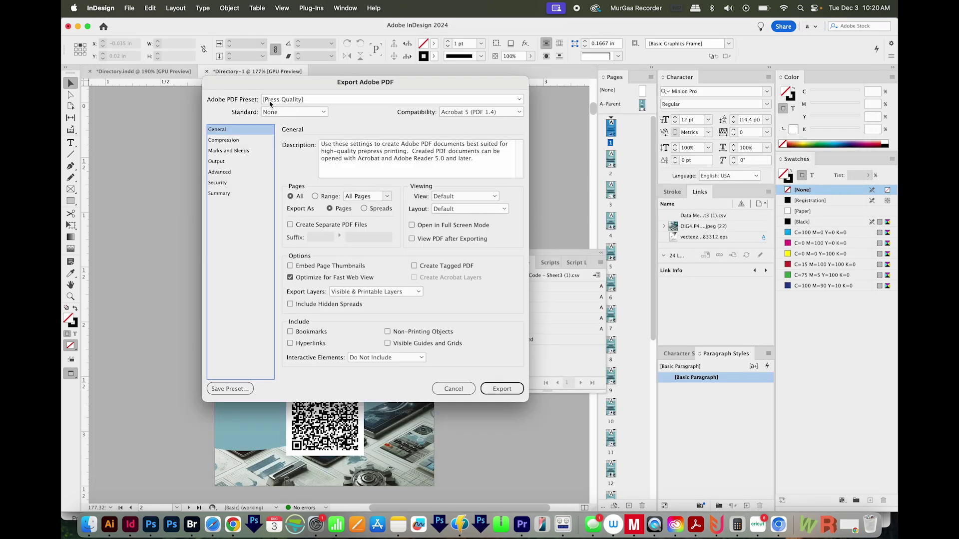
{"action": "left_click", "coordinate": [230, 151]}
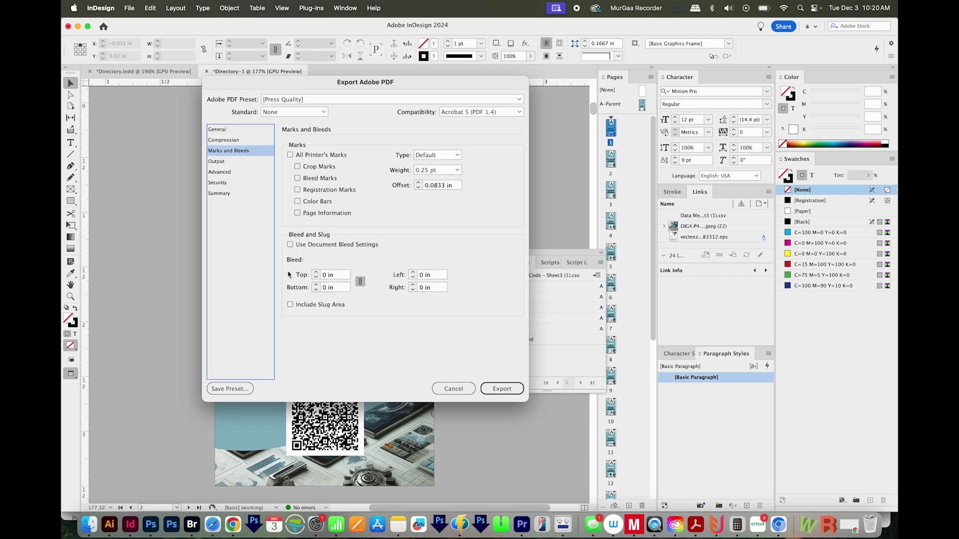
{"action": "left_click", "coordinate": [289, 245]}
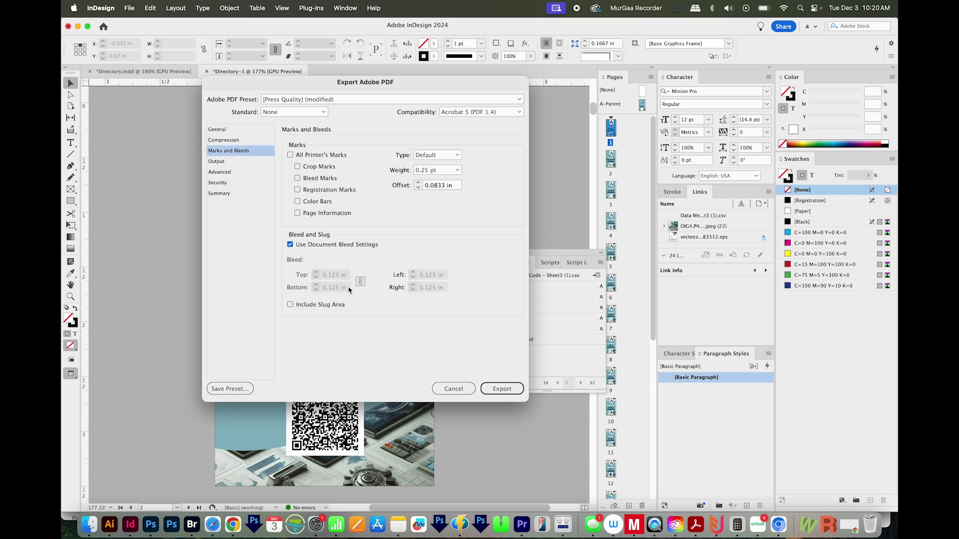
{"action": "left_click", "coordinate": [509, 390]}
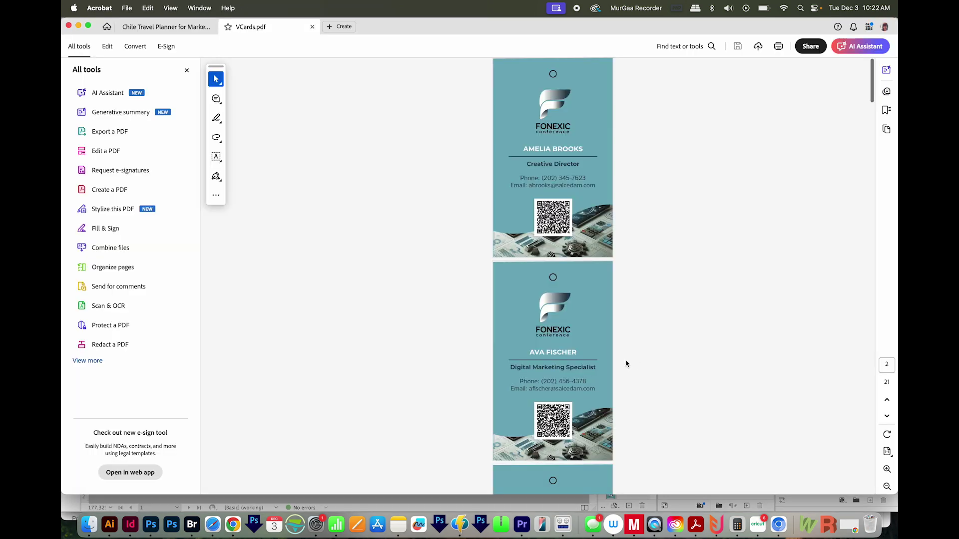
Scroll through the VCards.pdf pages in Acrobat to check each card's name, title, contacts and QR code.
{"action": "scroll", "coordinate": [626, 364], "scroll_direction": "down", "scroll_amount": 3}
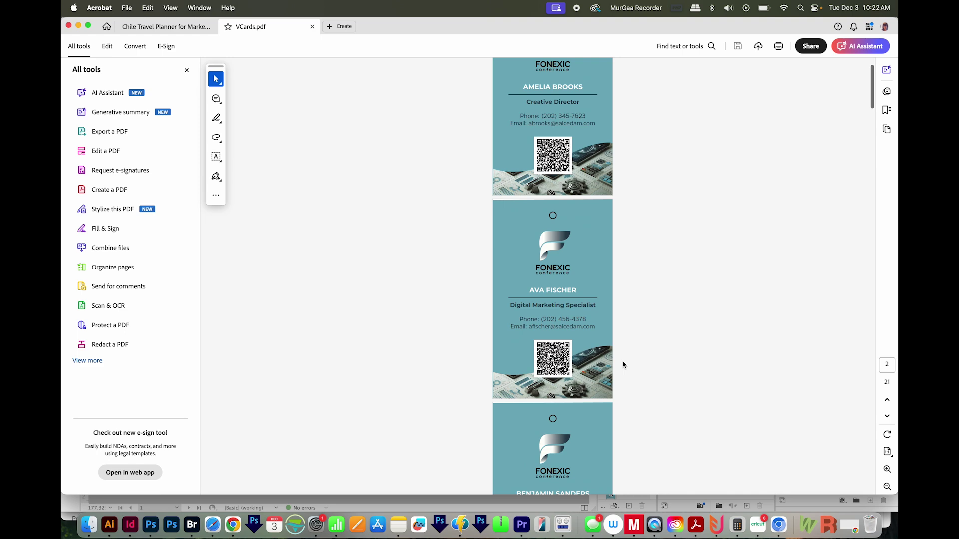
{"action": "scroll", "coordinate": [623, 364], "scroll_direction": "down", "scroll_amount": 10}
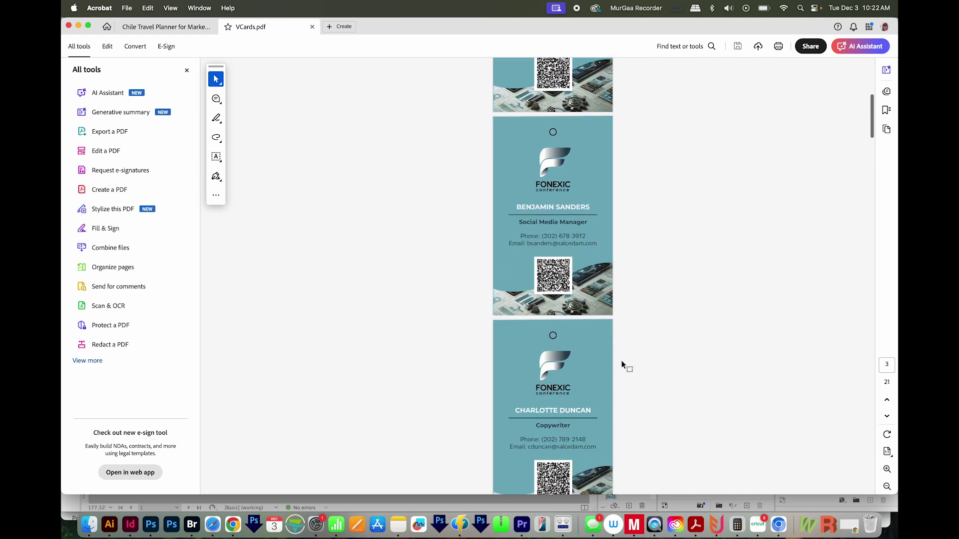
{"action": "scroll", "coordinate": [622, 364], "scroll_direction": "up", "scroll_amount": 10}
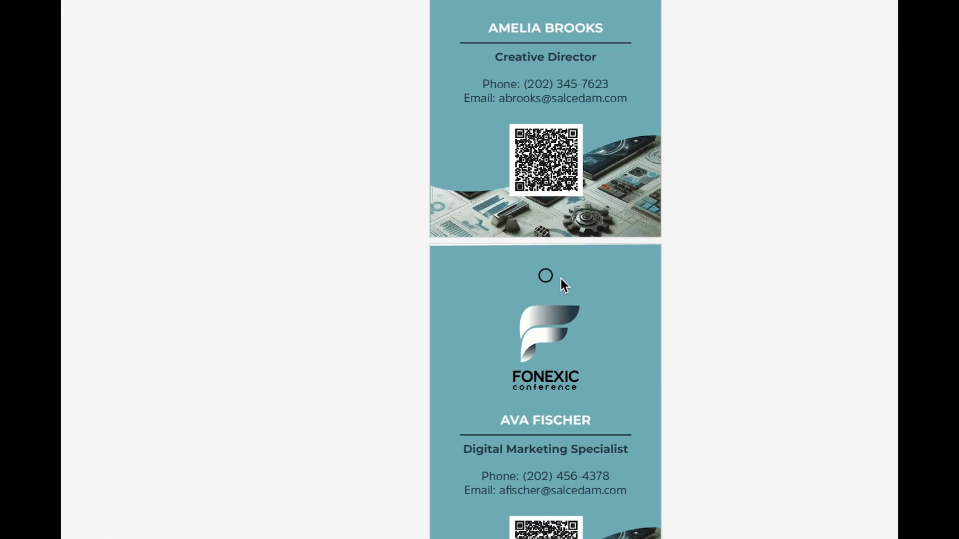